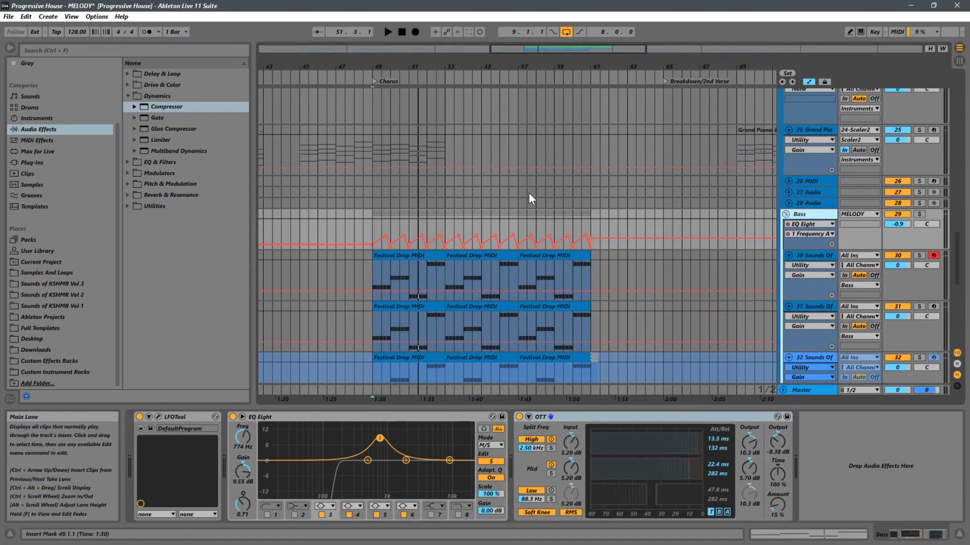
- Insert a new return track and unfold it in the arrangement
scroll(593, 231, down, 4)
scroll(671, 258, down, 1)
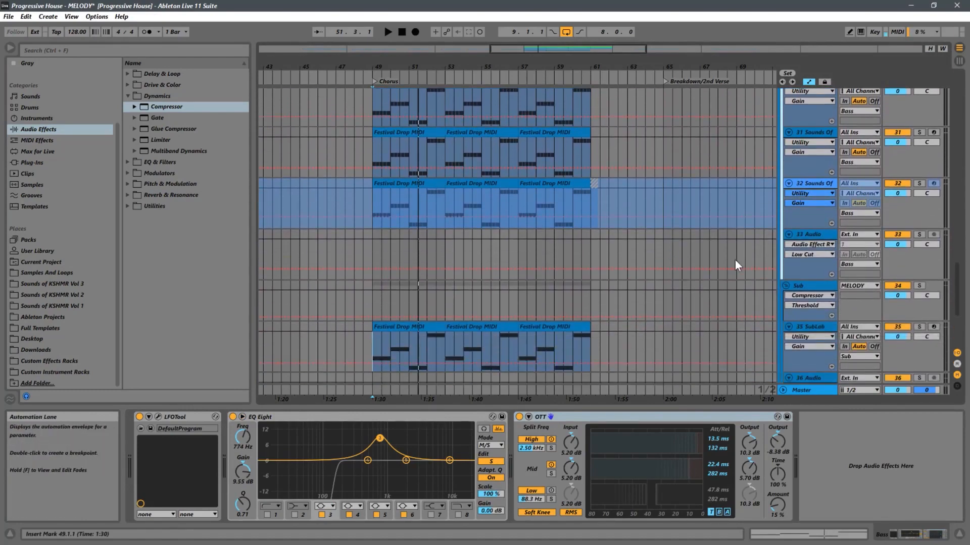
click(55, 19)
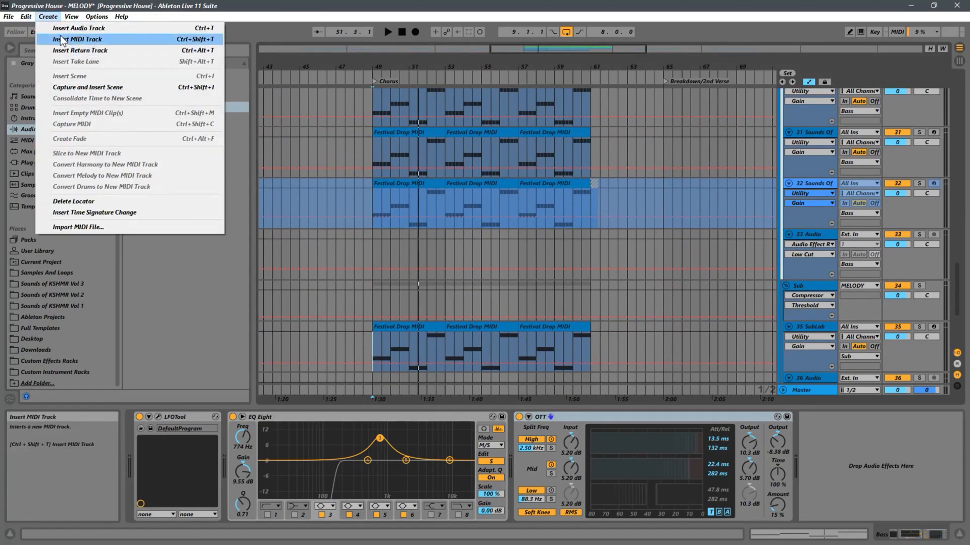
click(66, 50)
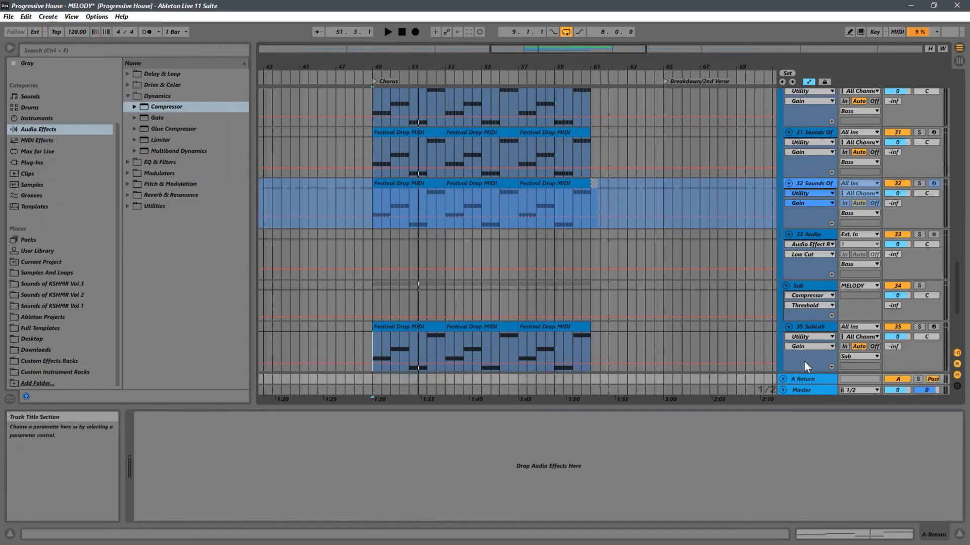
click(782, 379)
- Load the Sugar Bytes WOW plug-in onto the new return track
scroll(598, 266, up, 3)
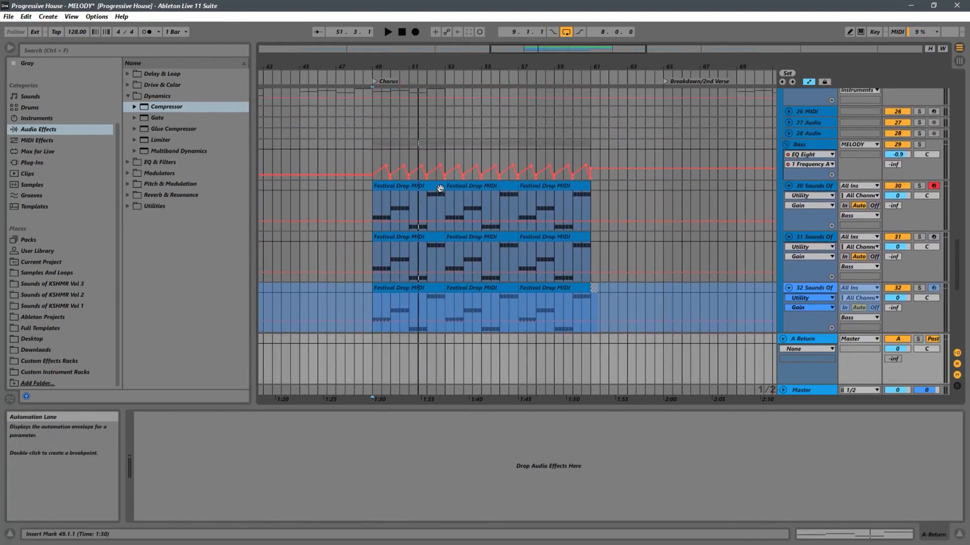
click(817, 148)
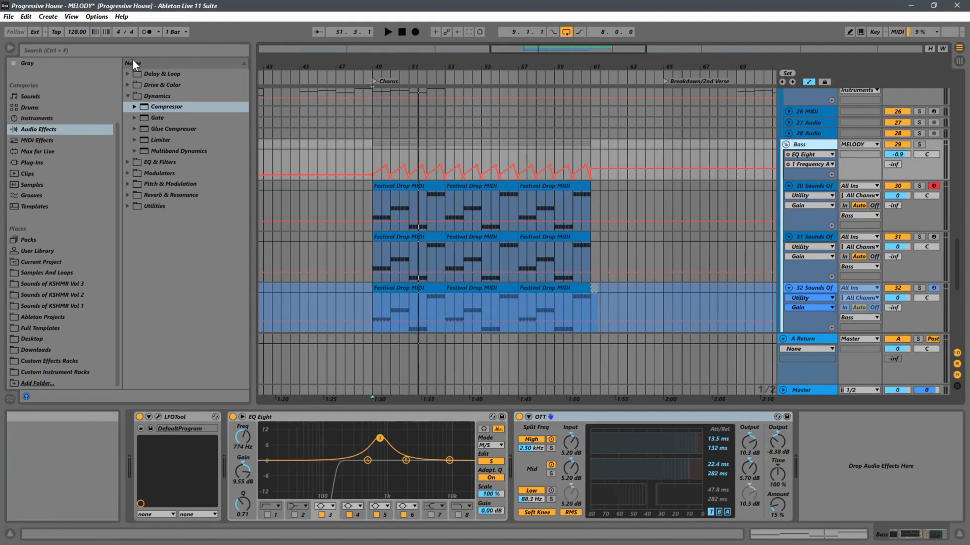
click(35, 164)
scroll(177, 278, down, 8)
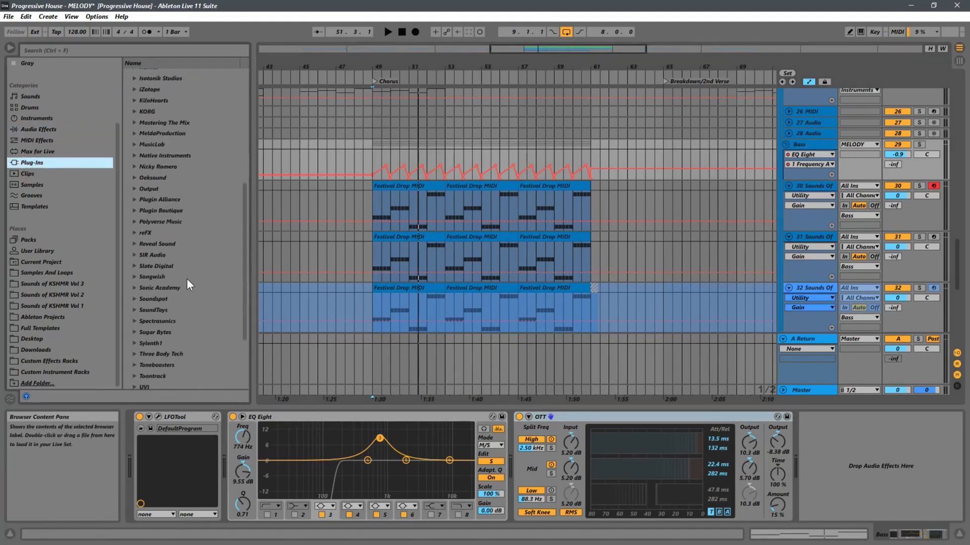
click(138, 276)
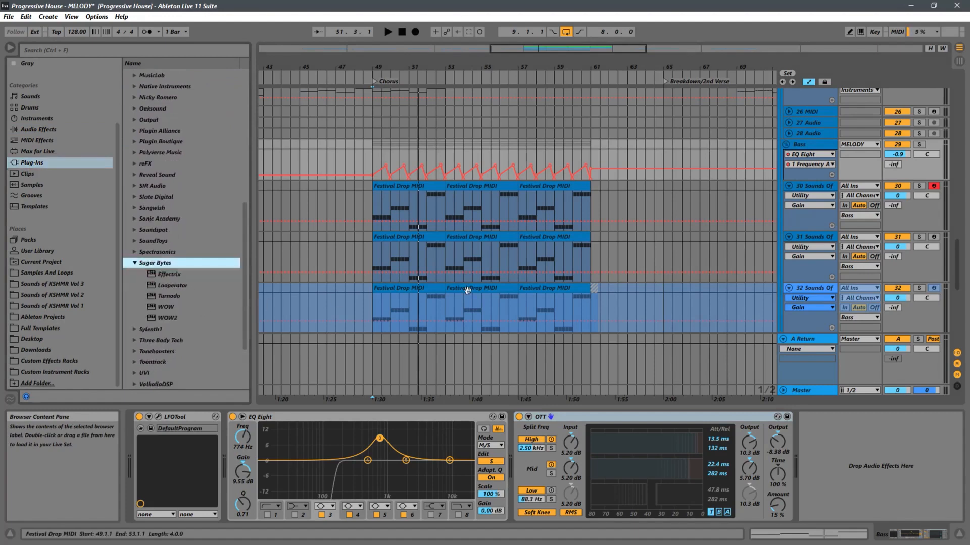
drag(167, 306, 249, 295)
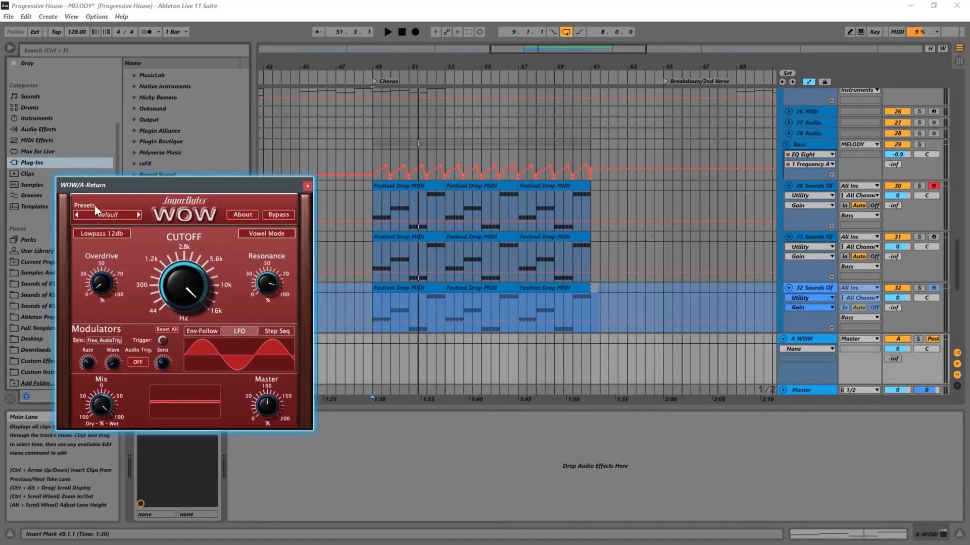
- Load the Rejecter preset from WOW's Vowel presets
click(107, 215)
mouse_move(95, 256)
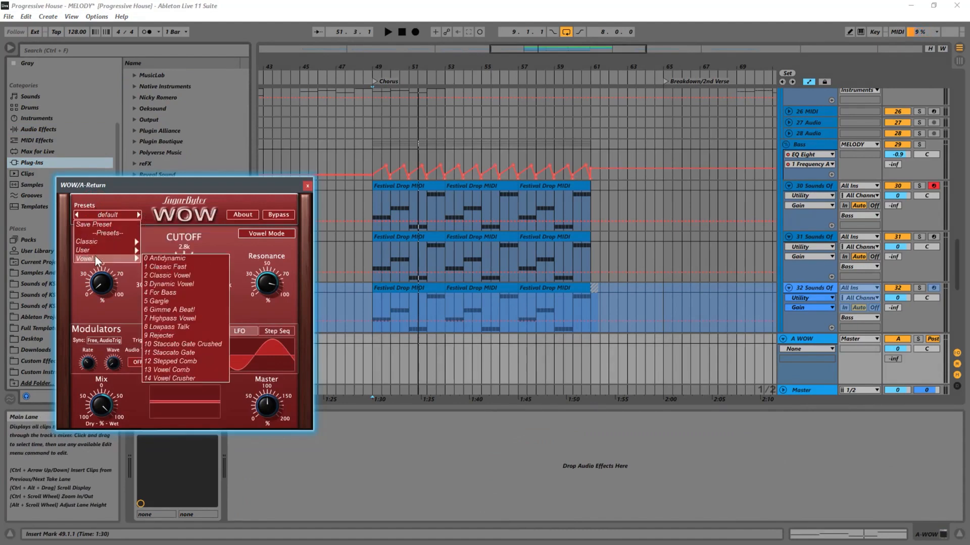
click(169, 335)
- Shift WOW's cutoff toward vowel A, raise its overdrive, and close the plug-in window
drag(184, 281, 194, 245)
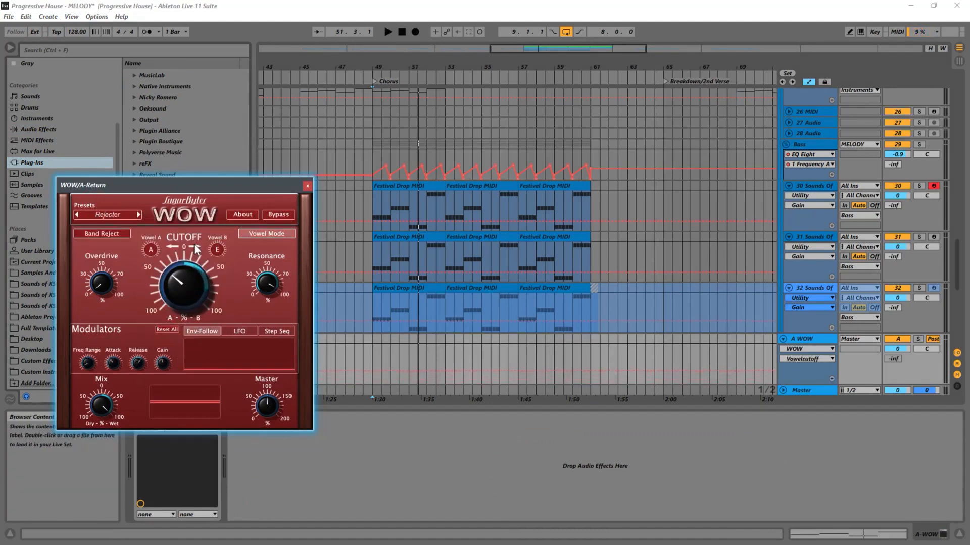
drag(100, 294, 105, 259)
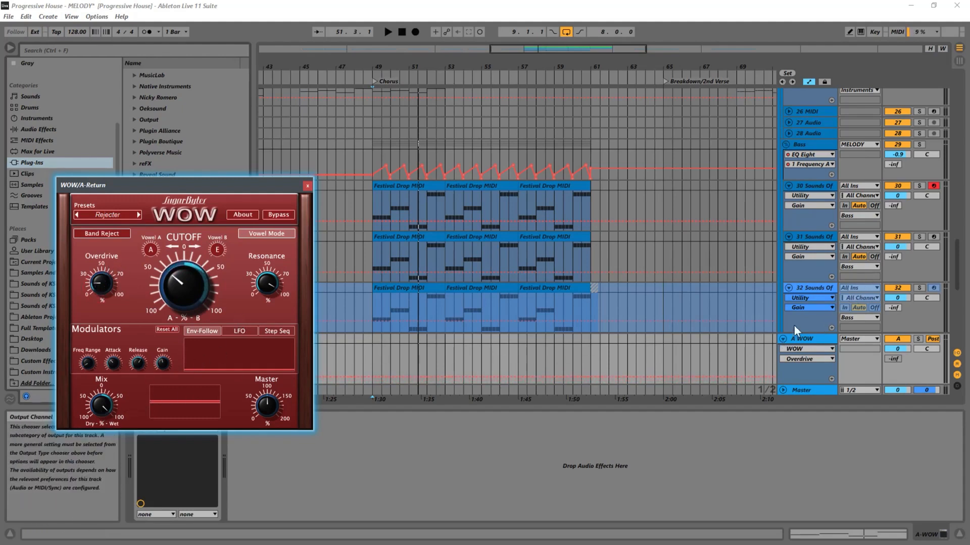
click(307, 186)
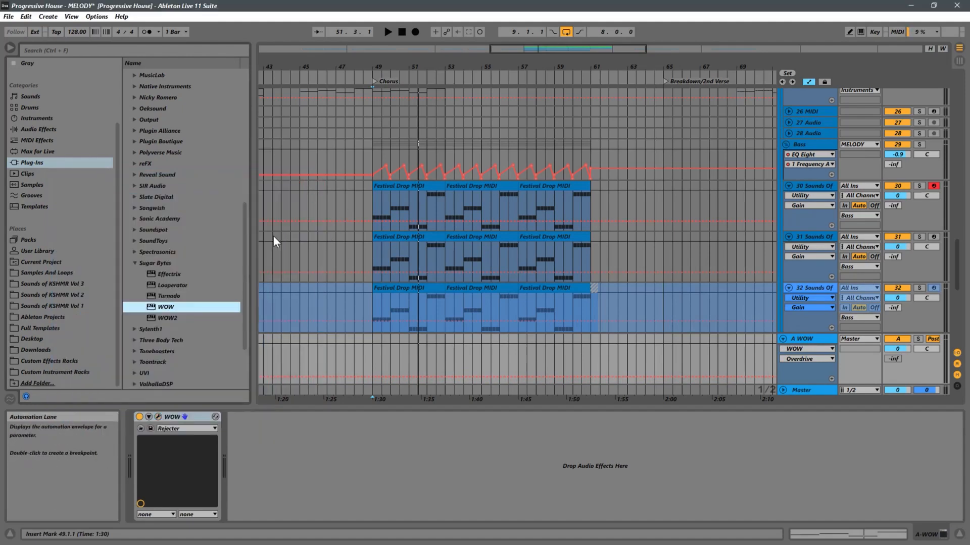
- Add a Compressor ahead of WOW on the return track and enable its sidechain with Bass as the audio source
click(63, 120)
click(85, 129)
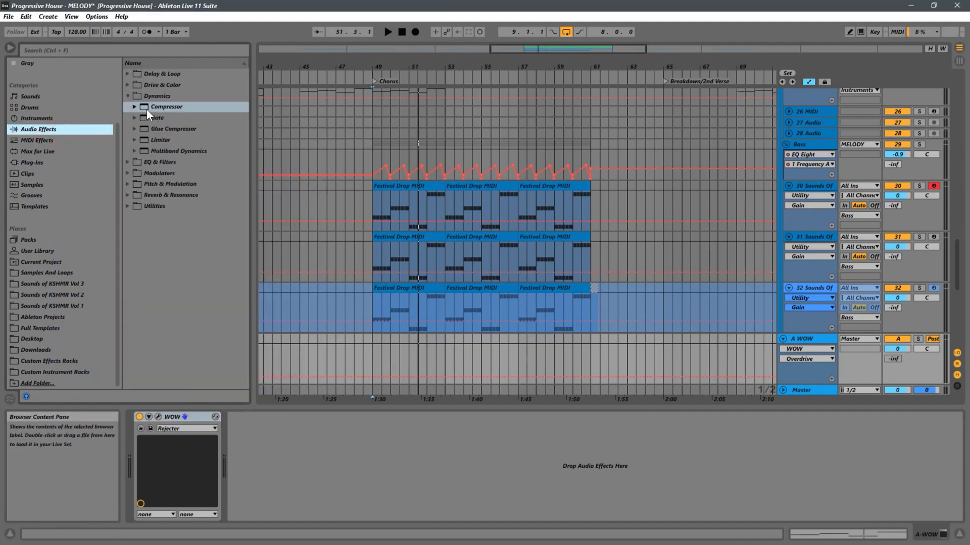
drag(145, 106, 154, 461)
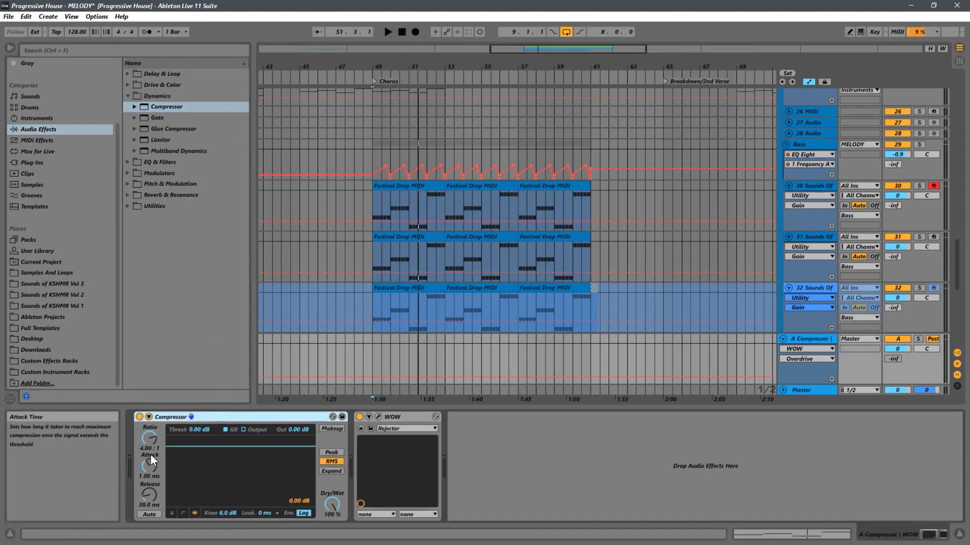
click(148, 417)
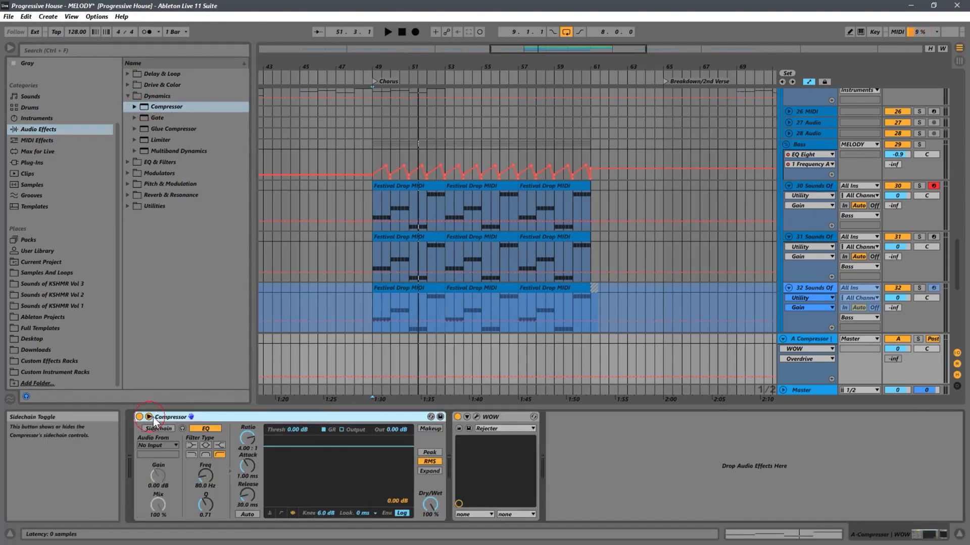
click(166, 446)
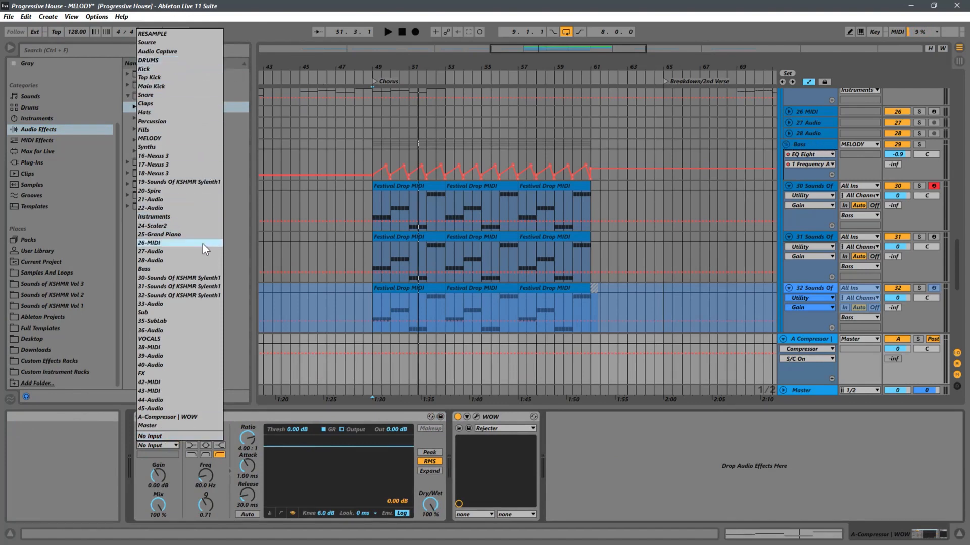
click(144, 269)
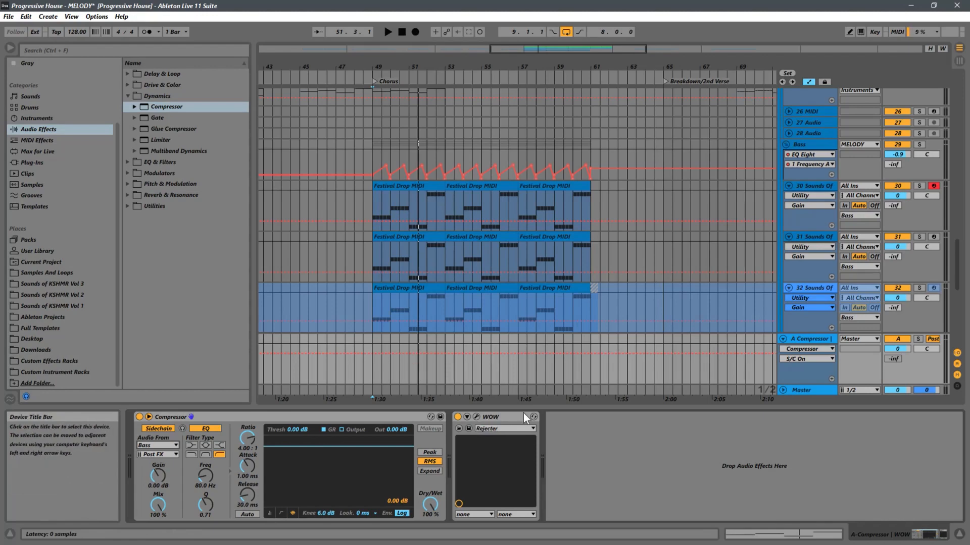
- Play the chorus from bar 49 and set the Bass group's send to the return track to about -15 dB
click(372, 153)
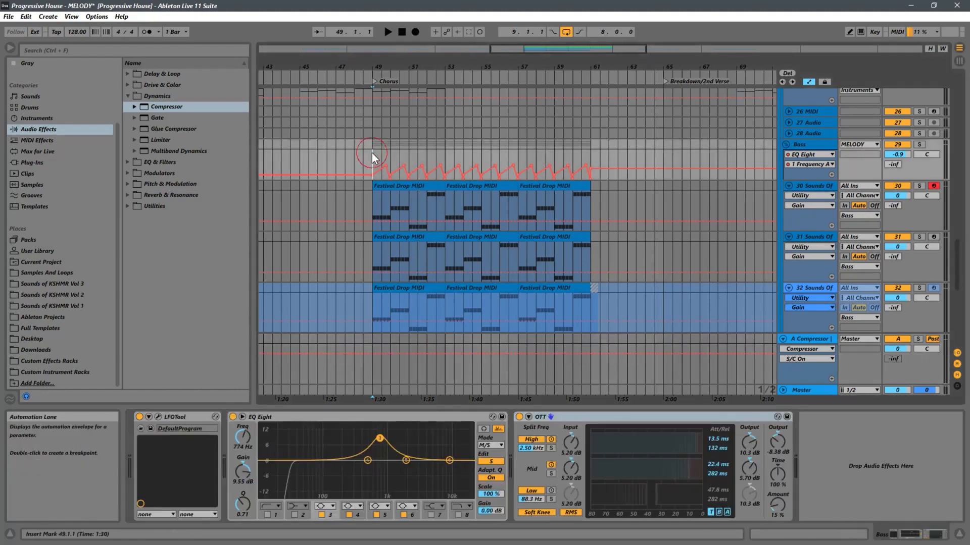
key(space)
drag(896, 166, 923, 138)
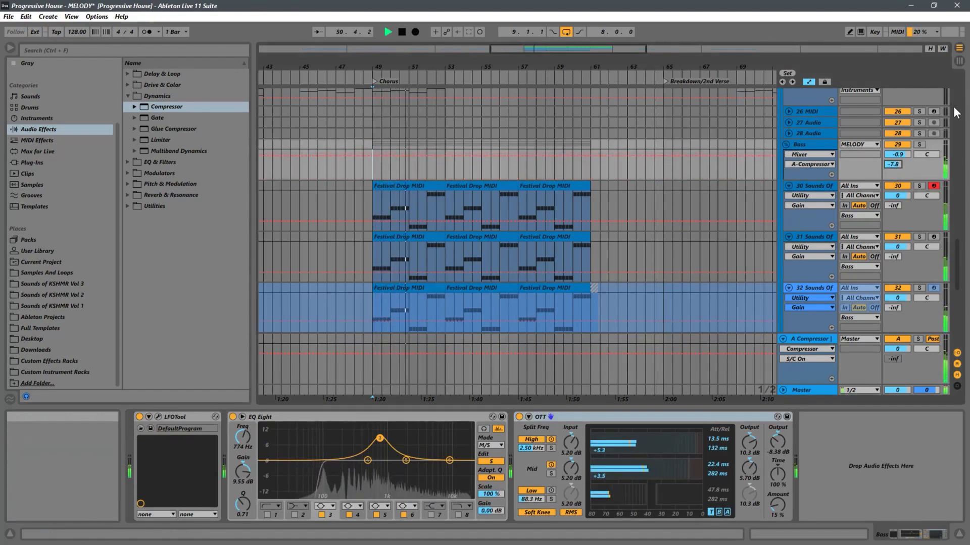
drag(893, 165, 891, 178)
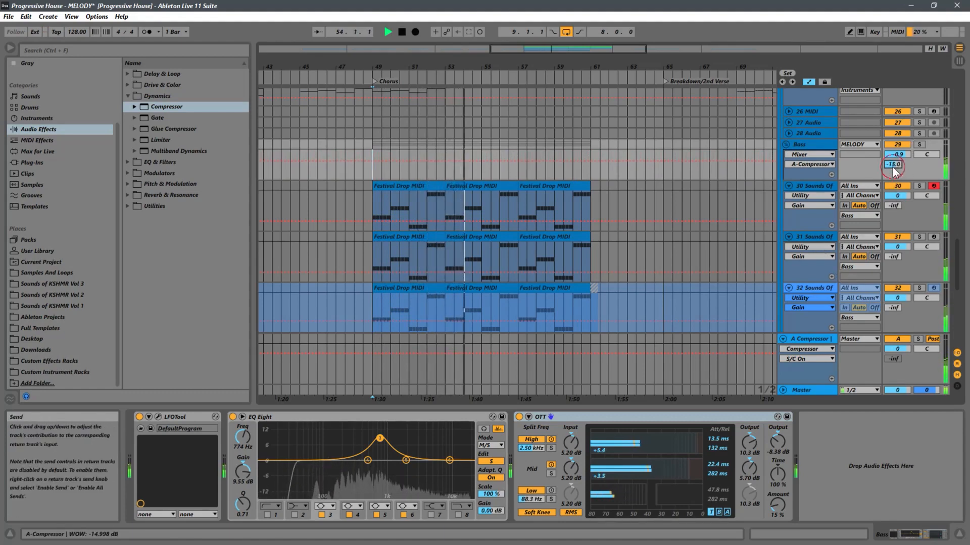
key(space)
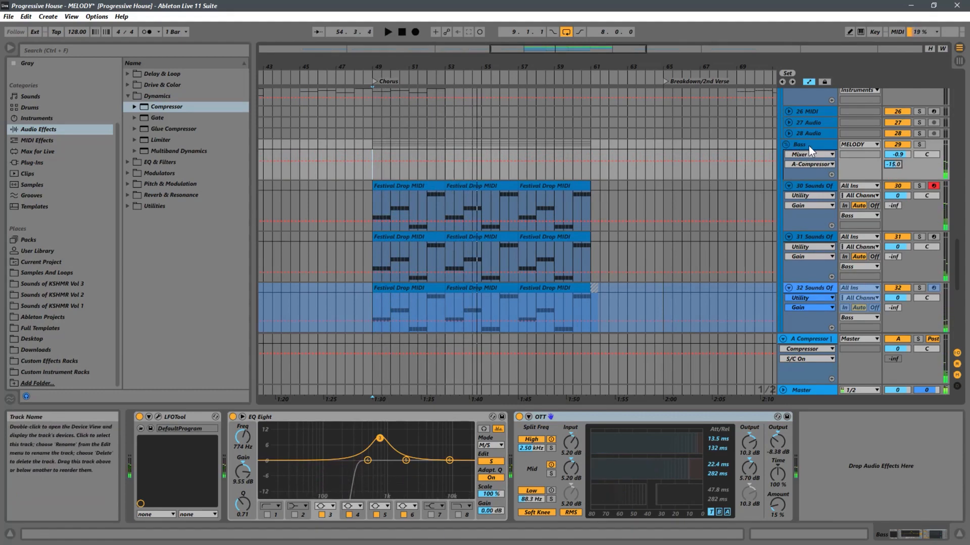
- Show the return Compressor's transfer curve and lower its threshold to -41.4 dB while the chorus plays
click(808, 147)
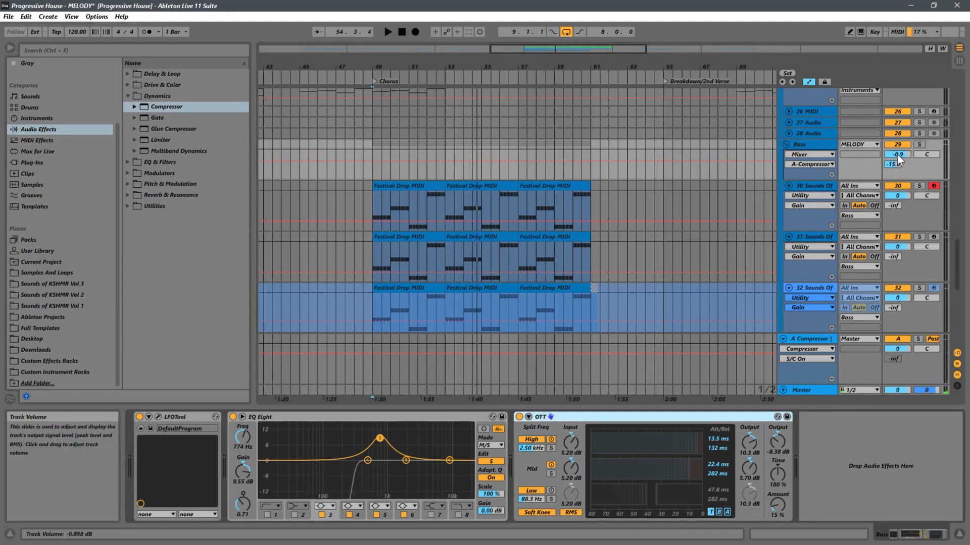
click(816, 340)
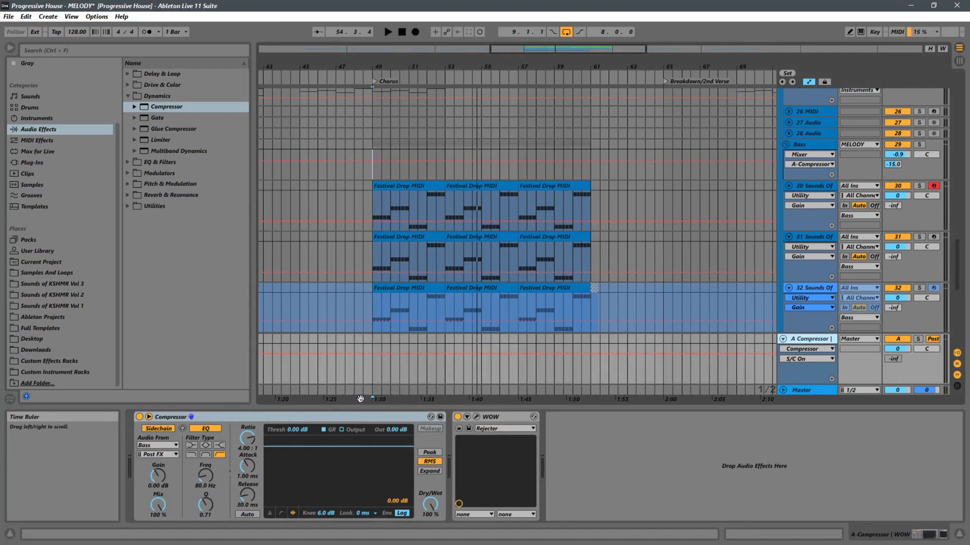
click(281, 513)
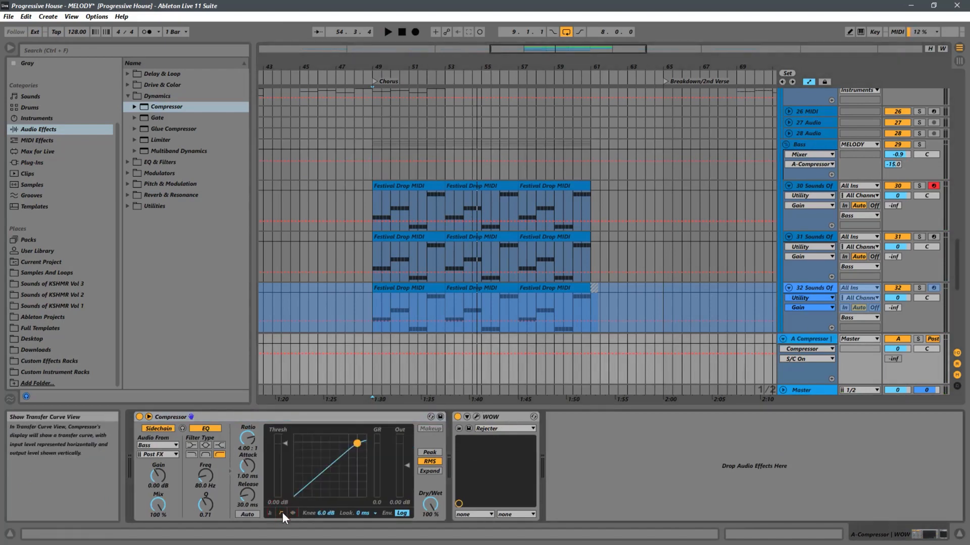
key(space)
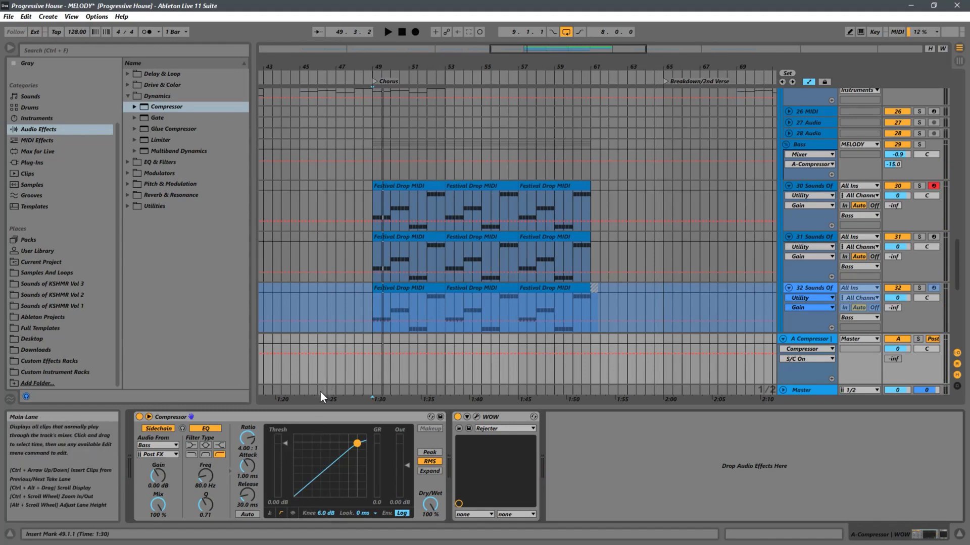
key(space)
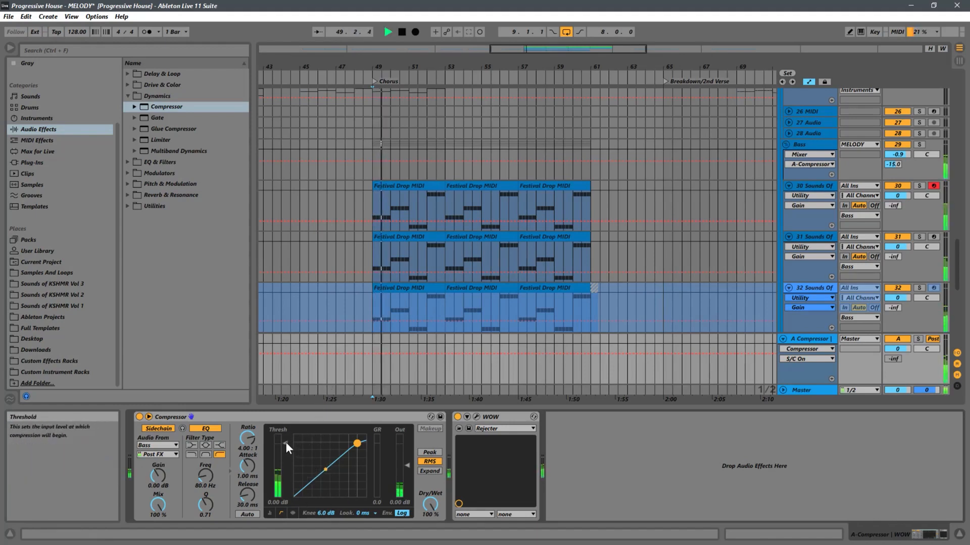
drag(286, 441, 286, 488)
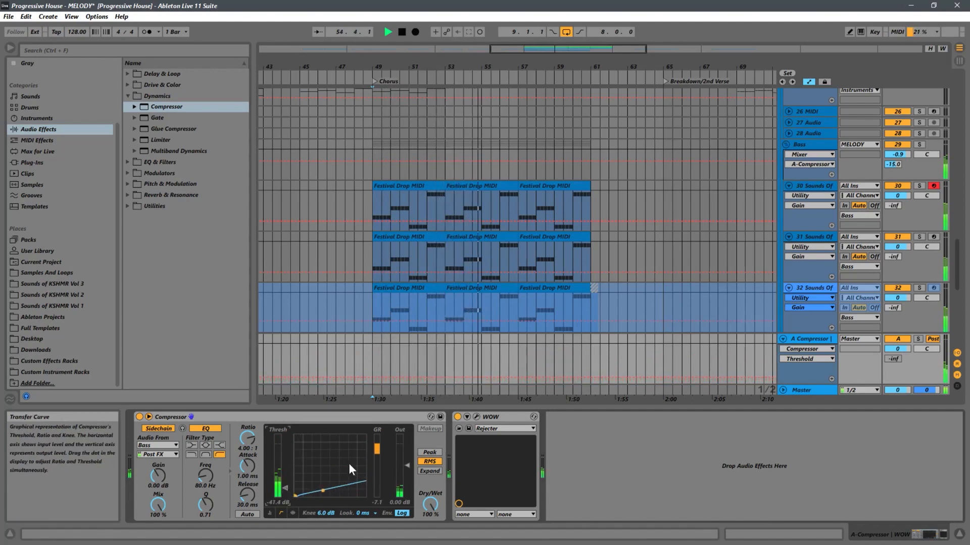
key(space)
- Move the Compressor after WOW on the return track and set its threshold to -32.0 dB during playback
click(341, 417)
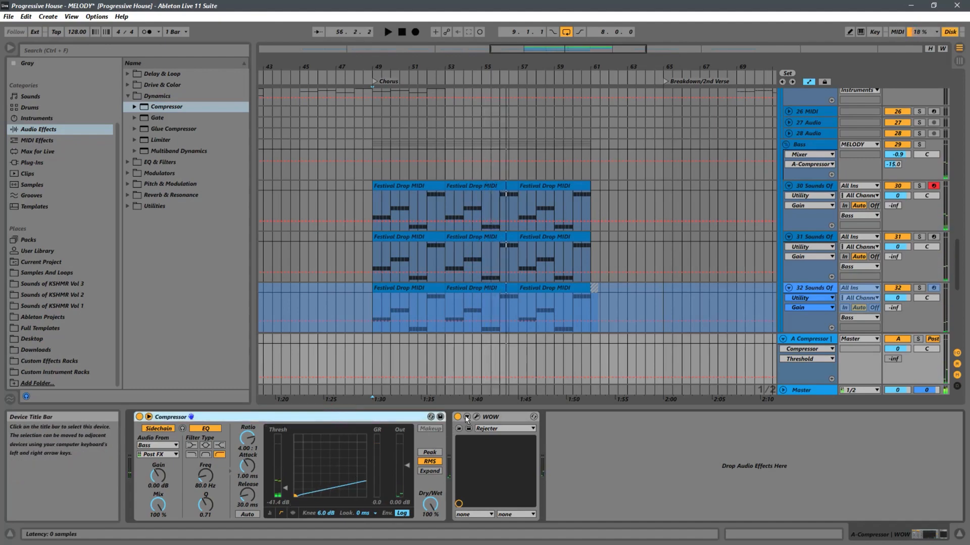
drag(592, 421, 590, 423)
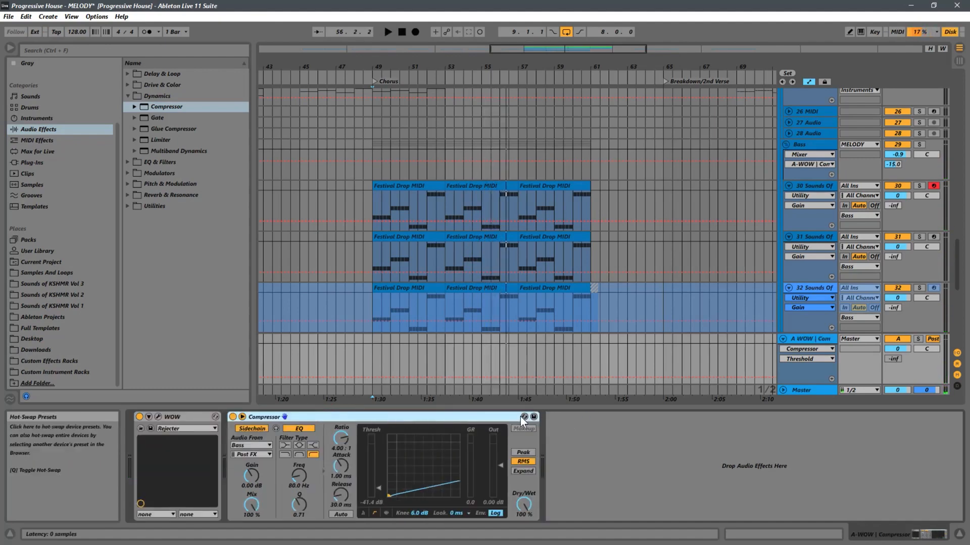
key(space)
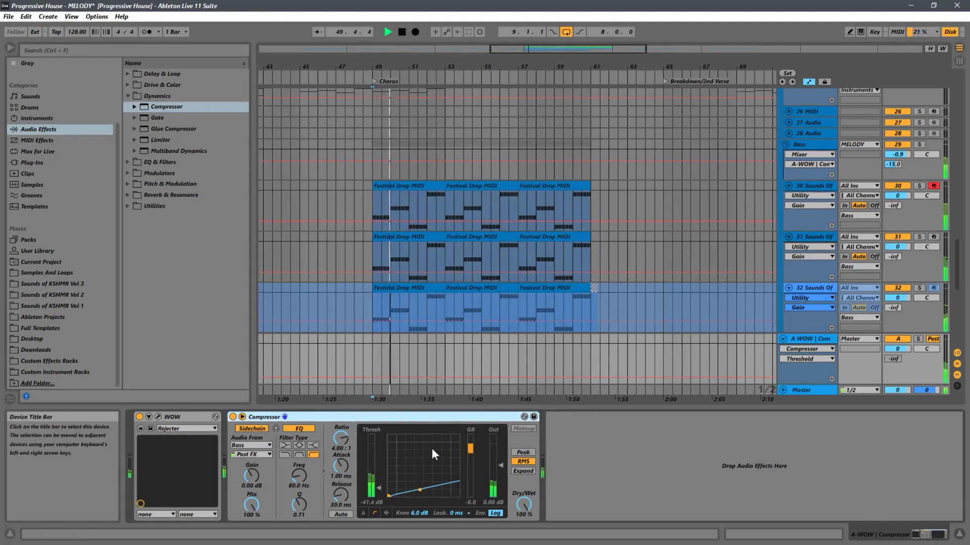
mouse_move(377, 487)
mouse_down()
mouse_move(382, 435)
mouse_move(379, 486)
mouse_up()
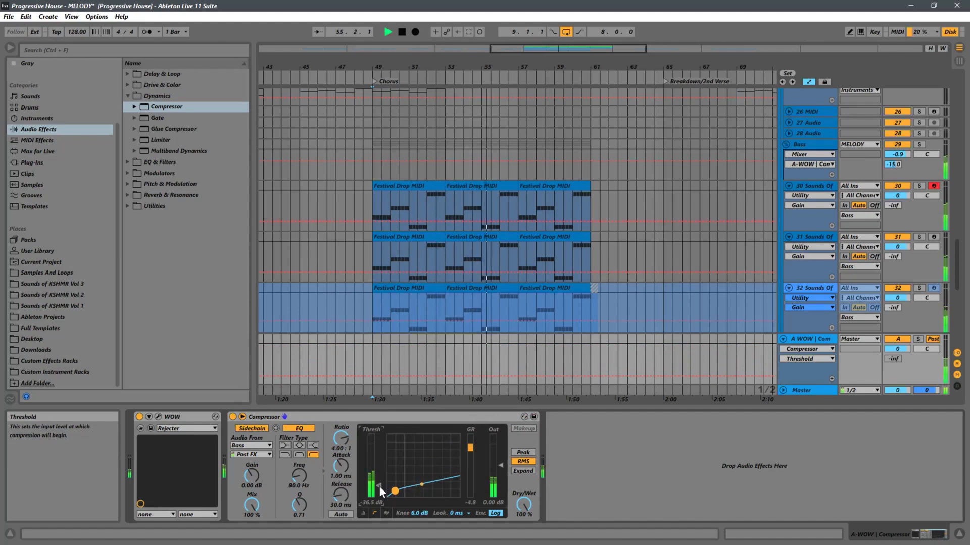
drag(378, 486, 377, 483)
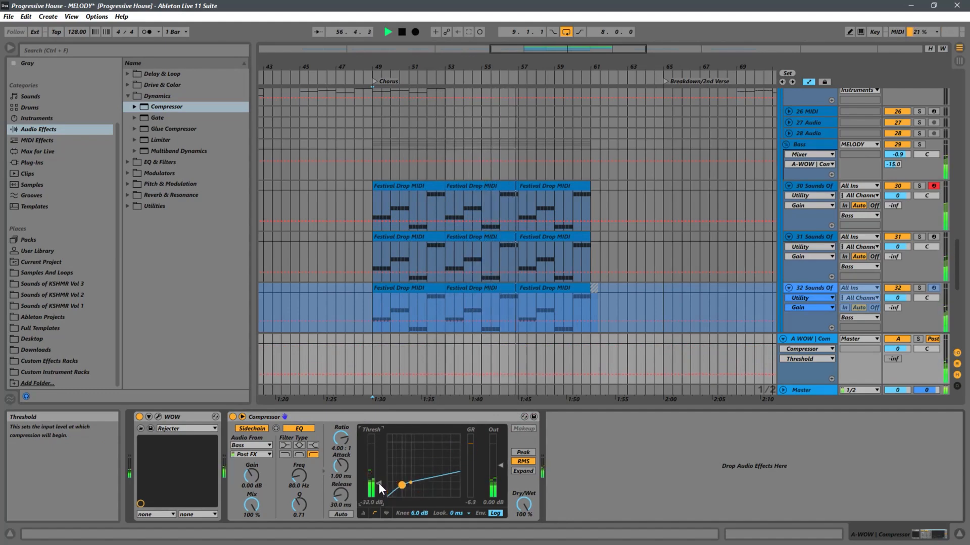
- Reopen WOW and turn its cutoff toward vowel B, with Vowel A set to U and Vowel B to I
click(157, 418)
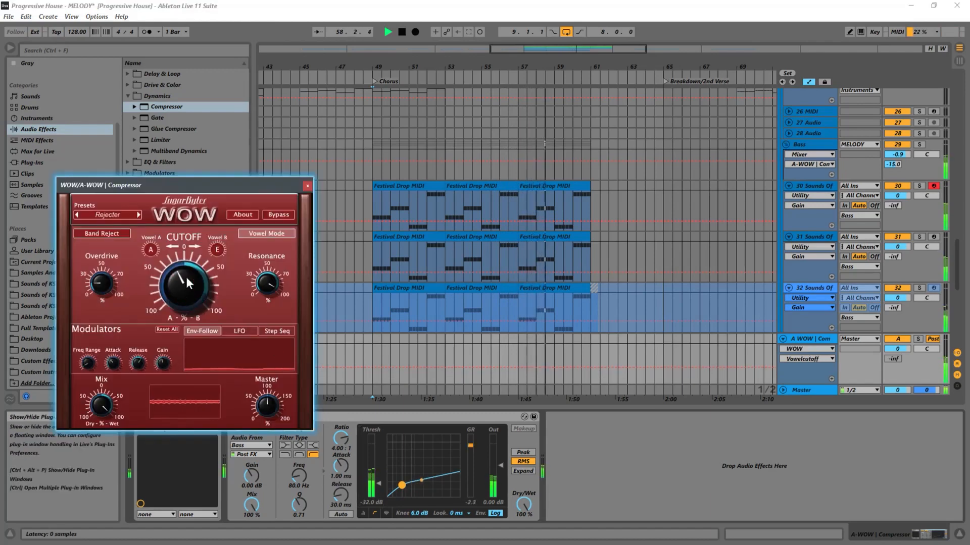
drag(205, 249, 149, 300)
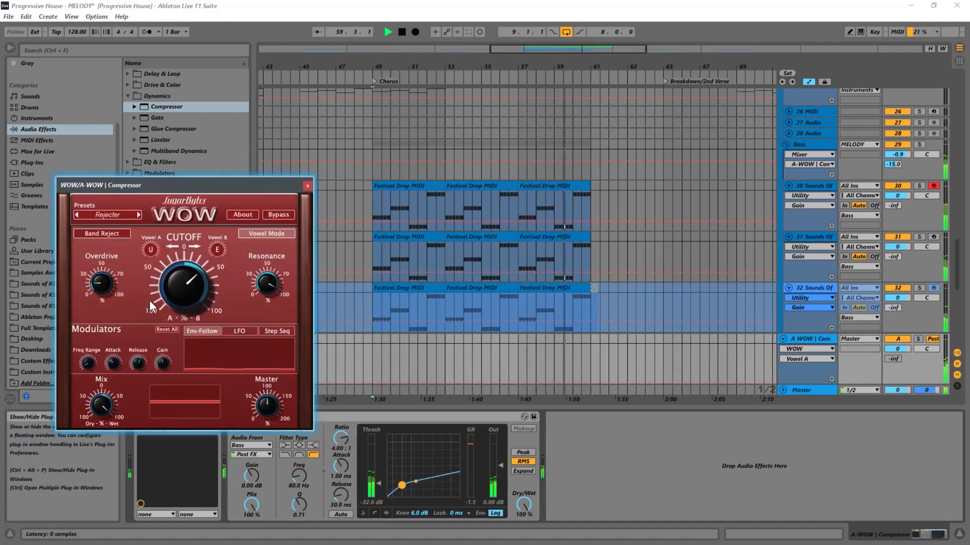
drag(221, 248, 233, 226)
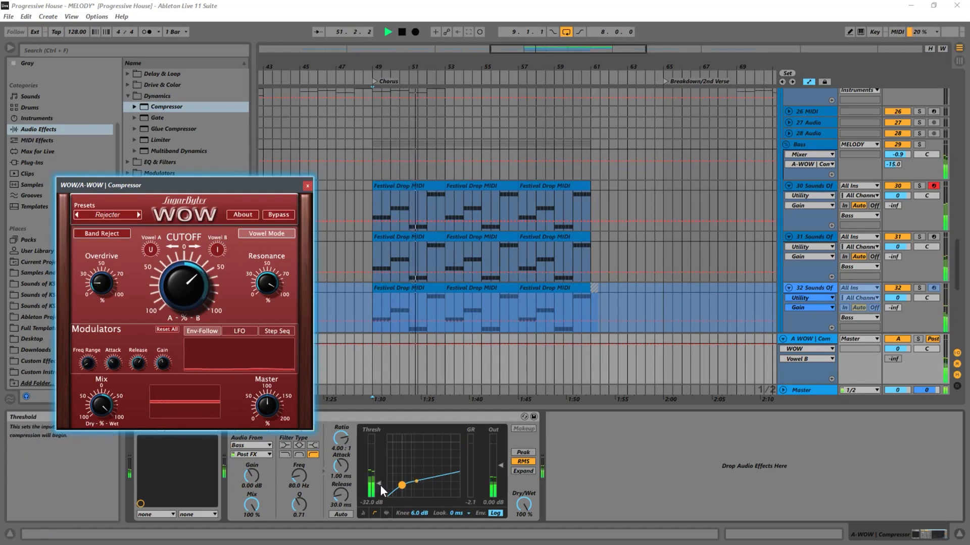
- Lower the return Compressor's threshold to -44.1 dB during playback and close the WOW window
drag(379, 483, 378, 494)
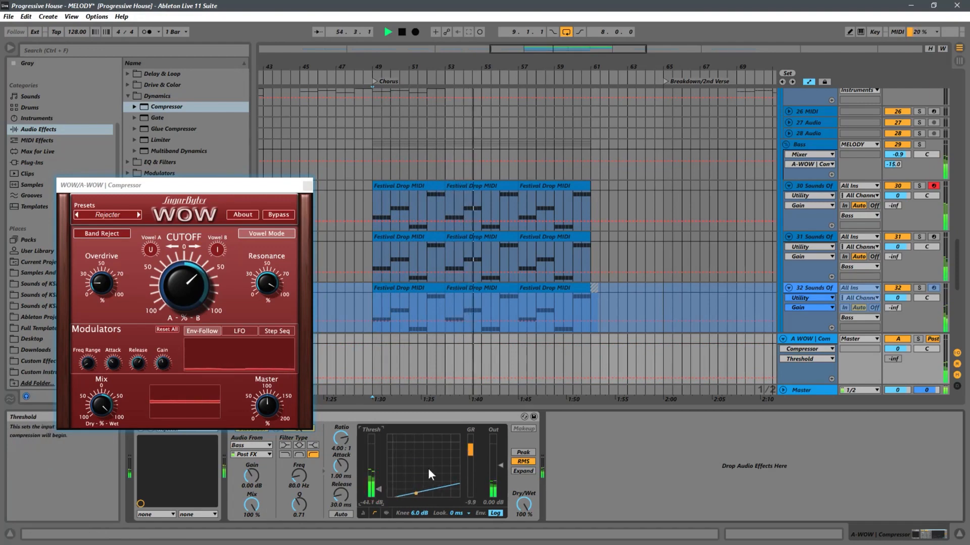
click(308, 185)
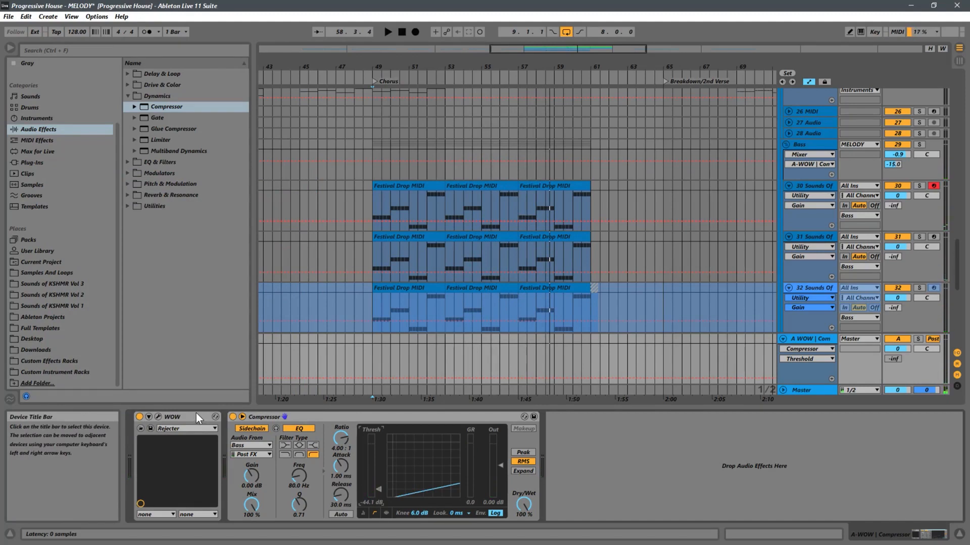
- Play the chorus and toggle WOW off and on several times to compare the bass with and without it
click(139, 417)
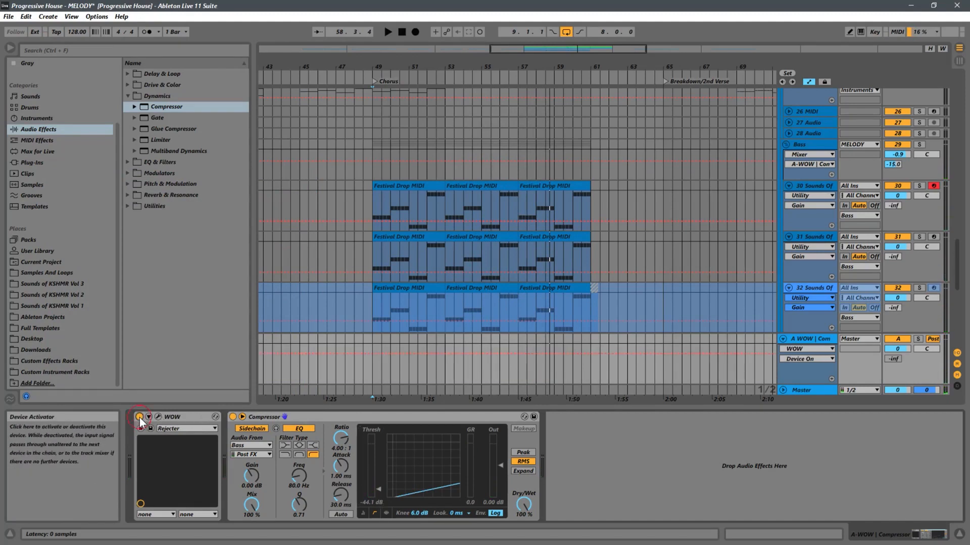
key(space)
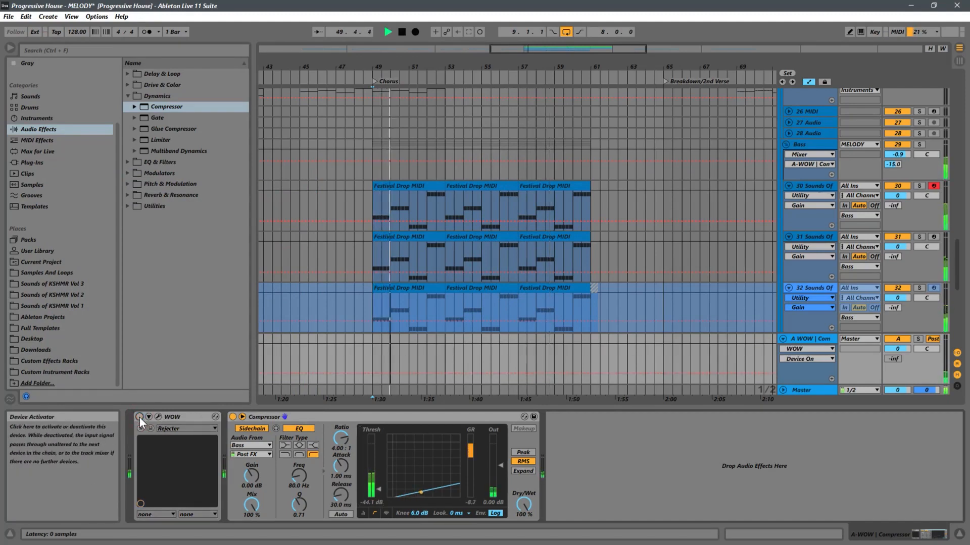
click(139, 417)
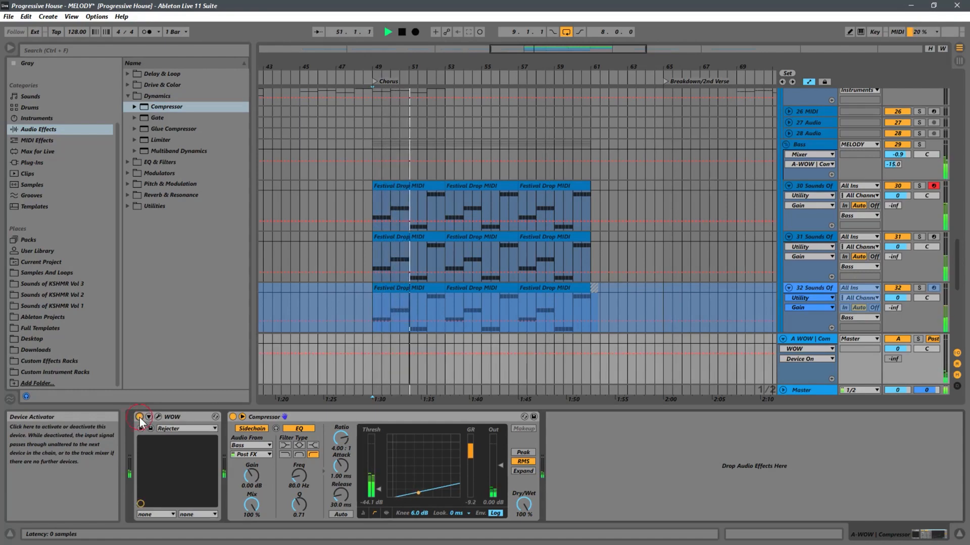
click(140, 417)
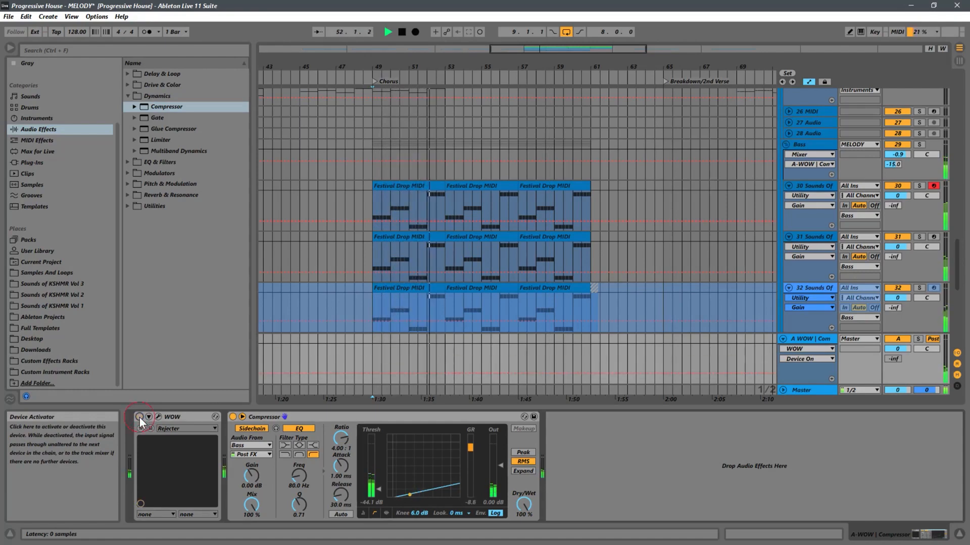
click(140, 417)
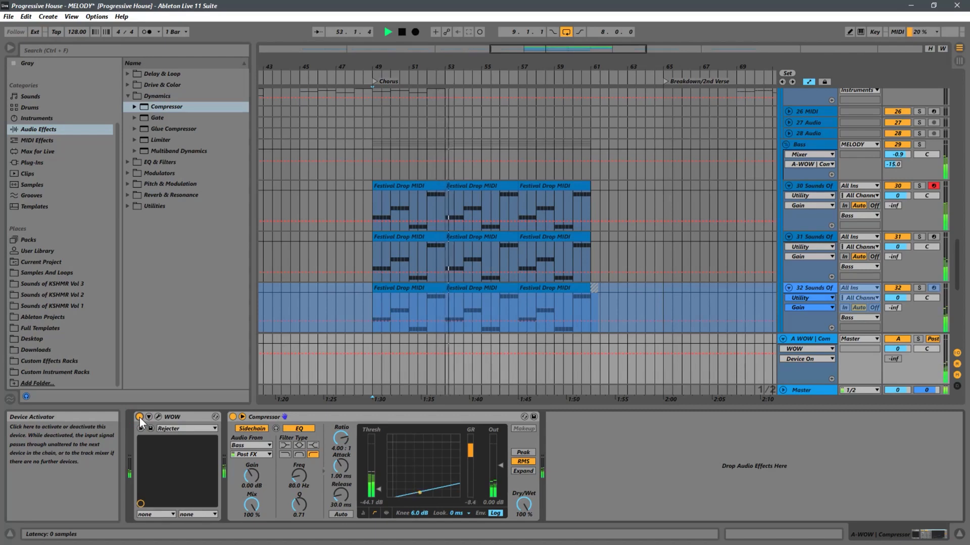
click(140, 418)
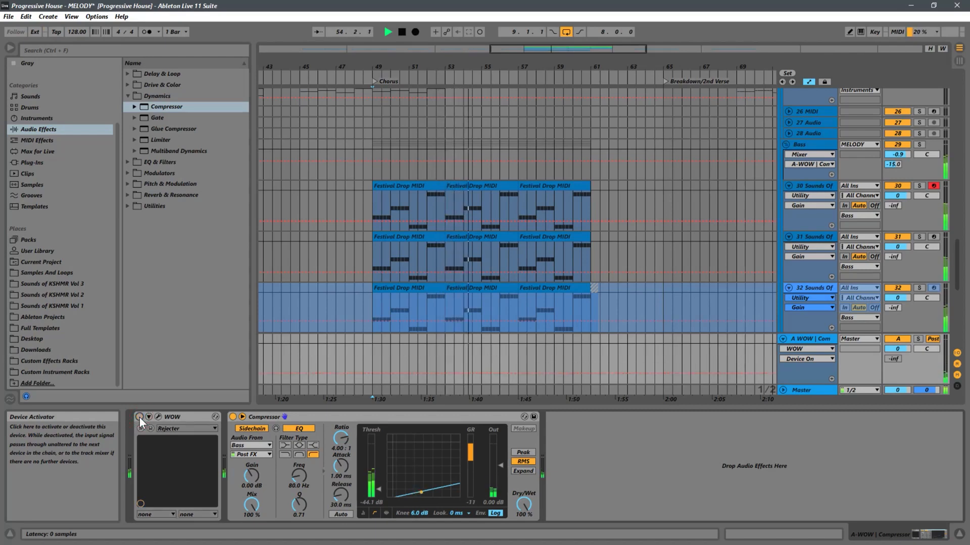
click(139, 417)
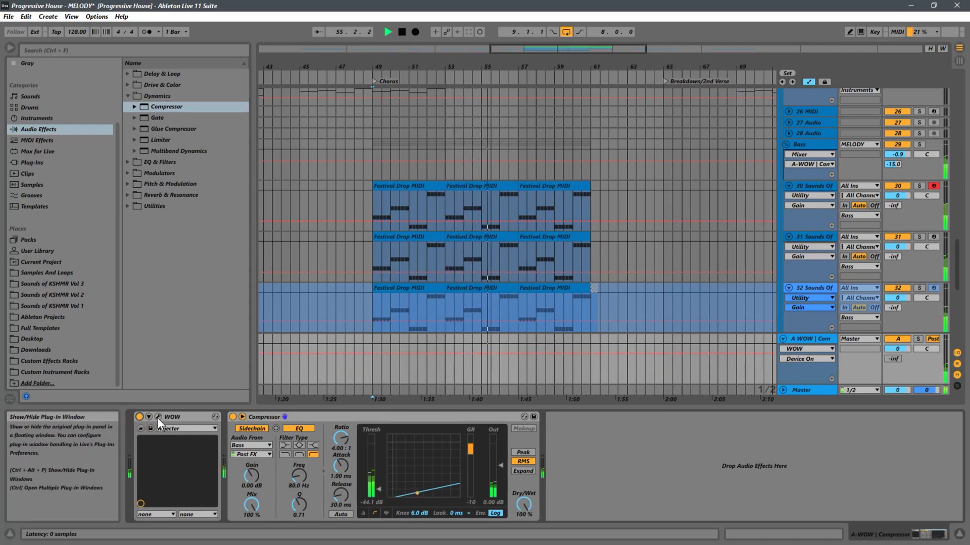
- Reopen WOW, raise its overdrive to about 30% and turn the cutoff further toward vowel B during playback
click(158, 418)
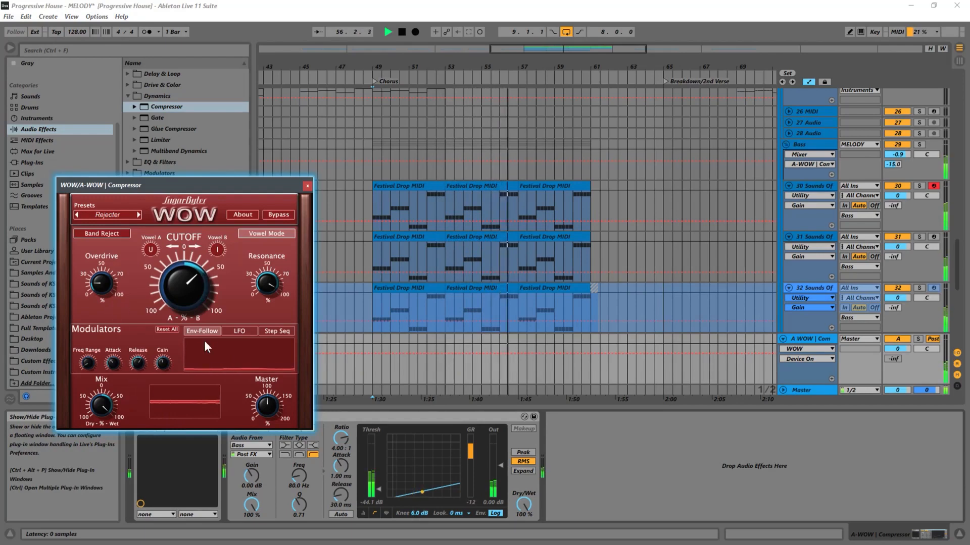
drag(97, 287, 112, 265)
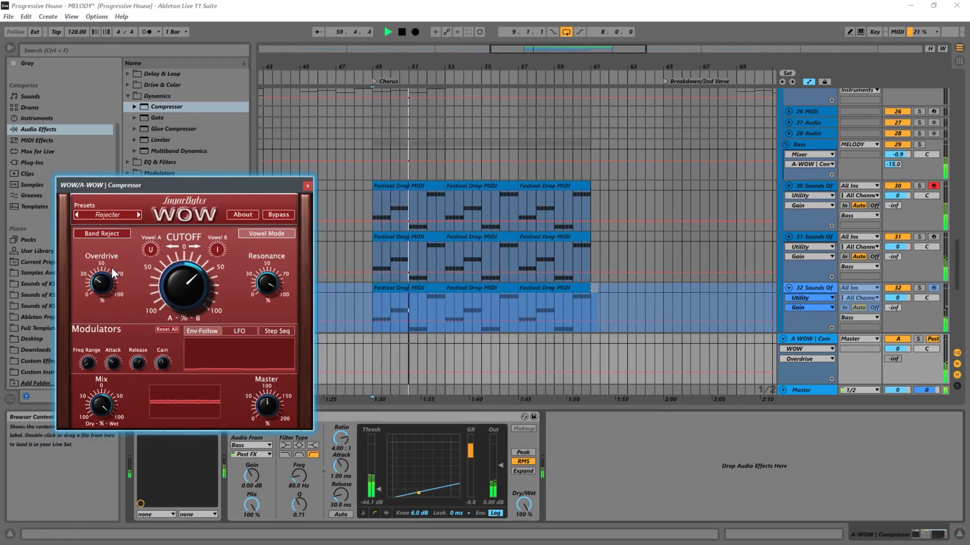
mouse_move(184, 289)
mouse_down()
mouse_move(171, 305)
mouse_move(183, 295)
mouse_up()
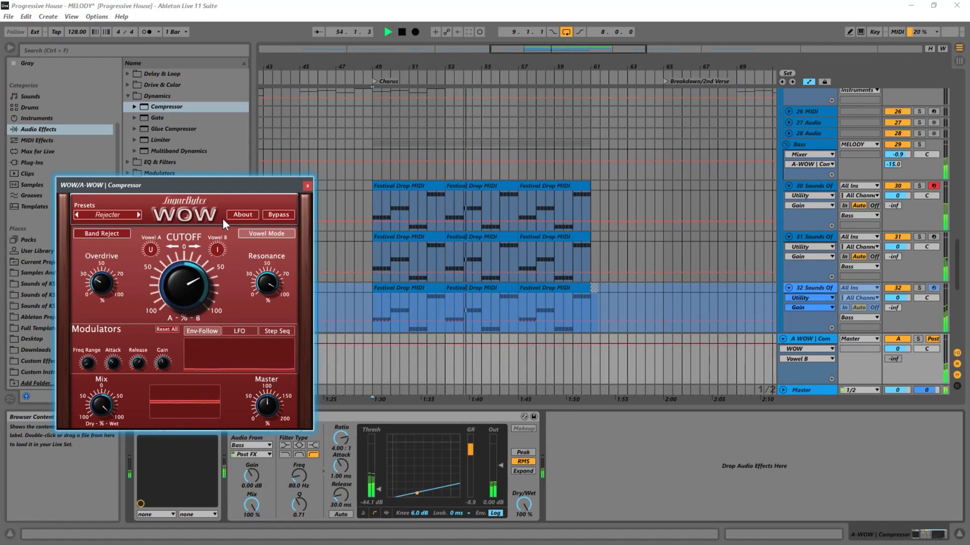
- Change WOW's Vowel A to A and Vowel B to O, and turn the cutoff to the Vowel A side
click(151, 251)
drag(151, 251, 168, 231)
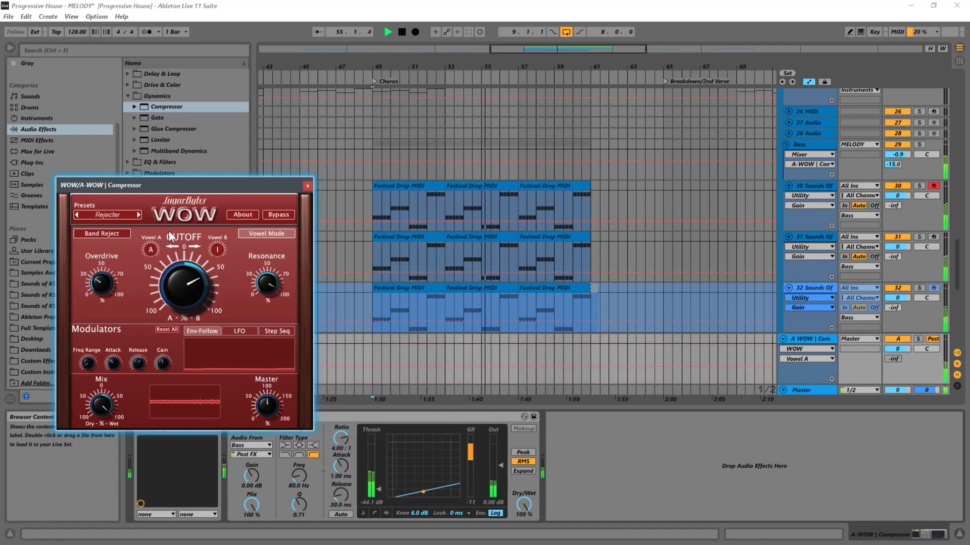
drag(187, 288, 184, 342)
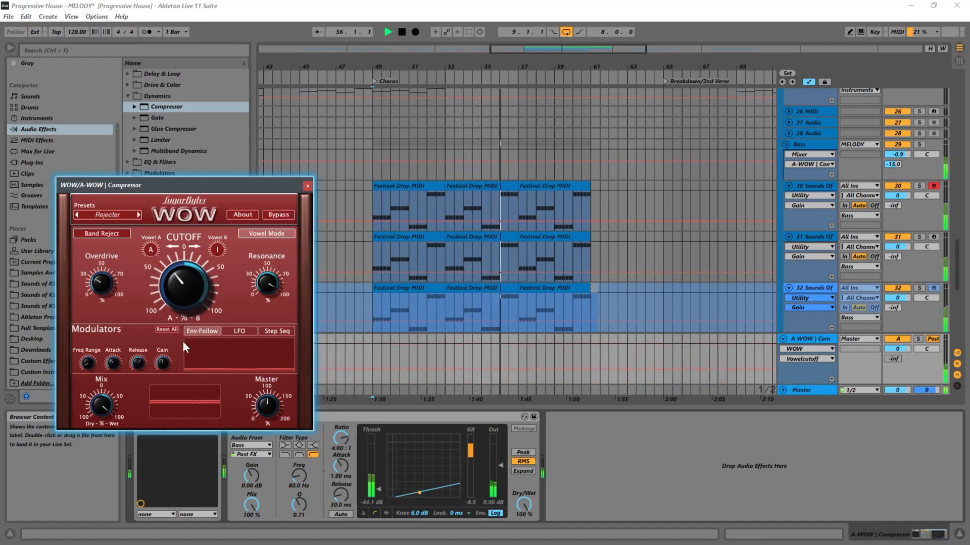
click(217, 249)
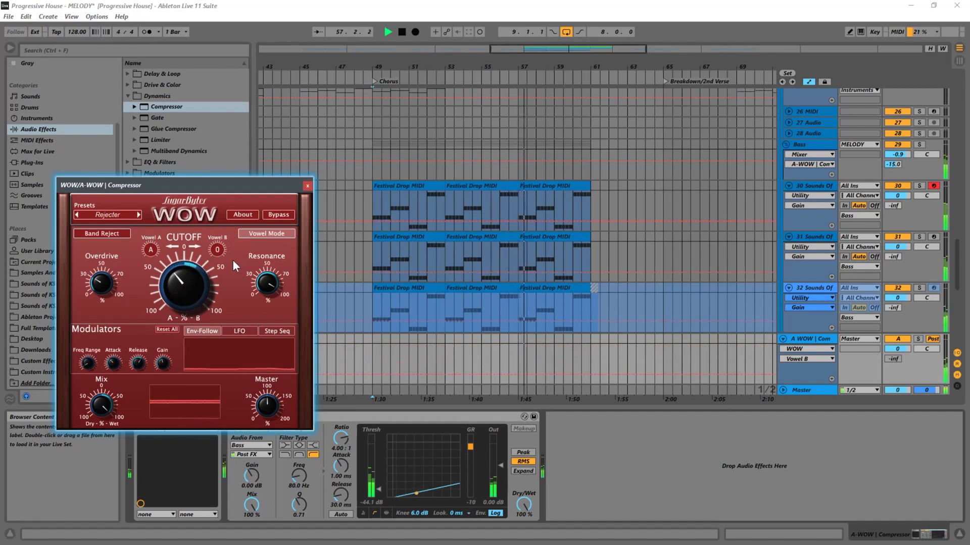
- Place the insert marker at 48.3.1 just before the chorus and move the WOW window clear of the device chain
click(362, 353)
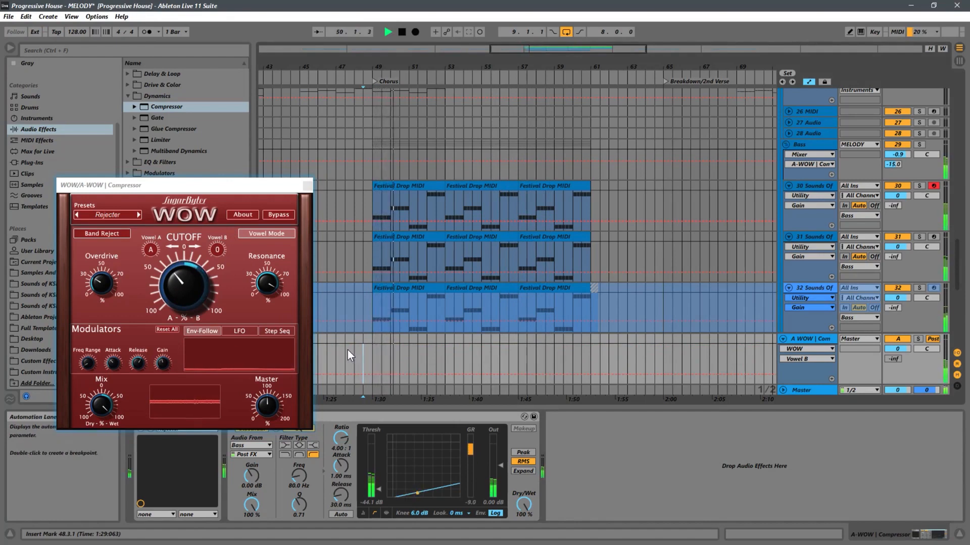
click(183, 190)
drag(183, 190, 163, 120)
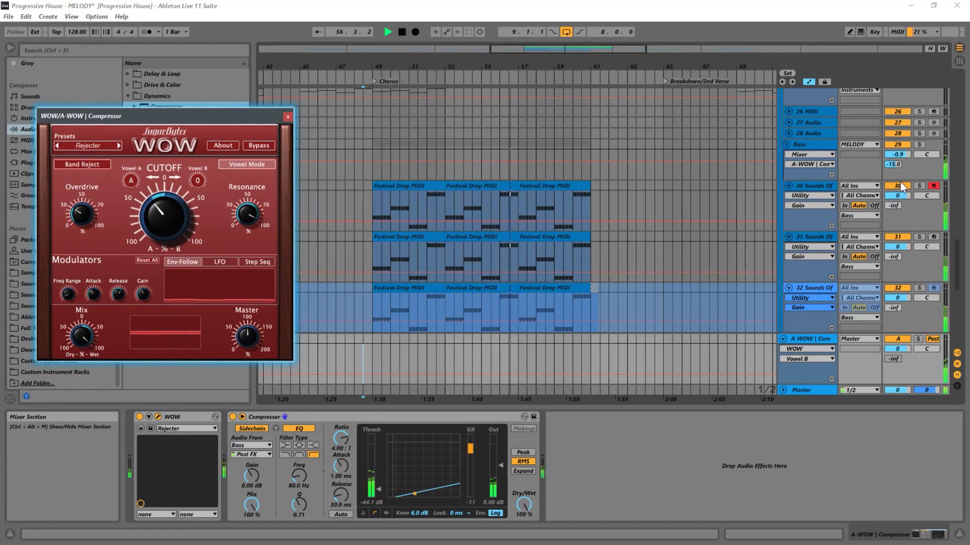
- Lower the Bass group's send to -21.9 dB, raise the return Compressor's threshold to -33.1 dB, and stop playback
mouse_move(895, 166)
mouse_down()
mouse_move(890, 178)
mouse_move(895, 168)
mouse_up()
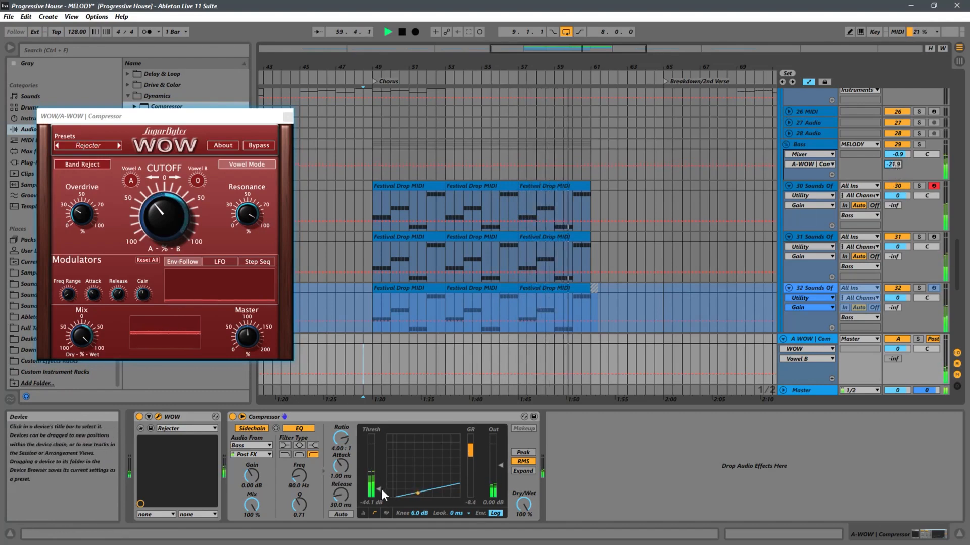
drag(381, 489, 377, 484)
key(space)
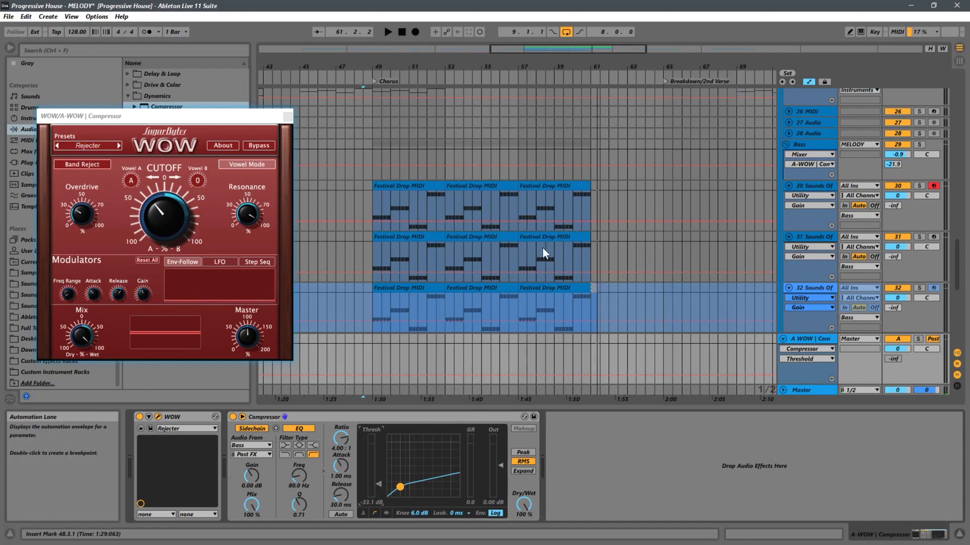
- Select the WOW return track and set the Bass group's send to it to -21.6 dB
click(169, 126)
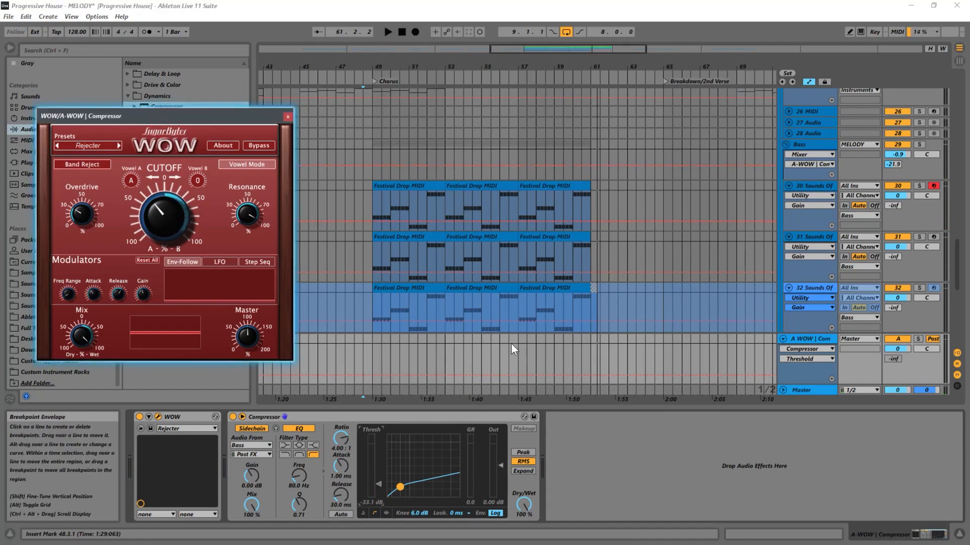
click(810, 340)
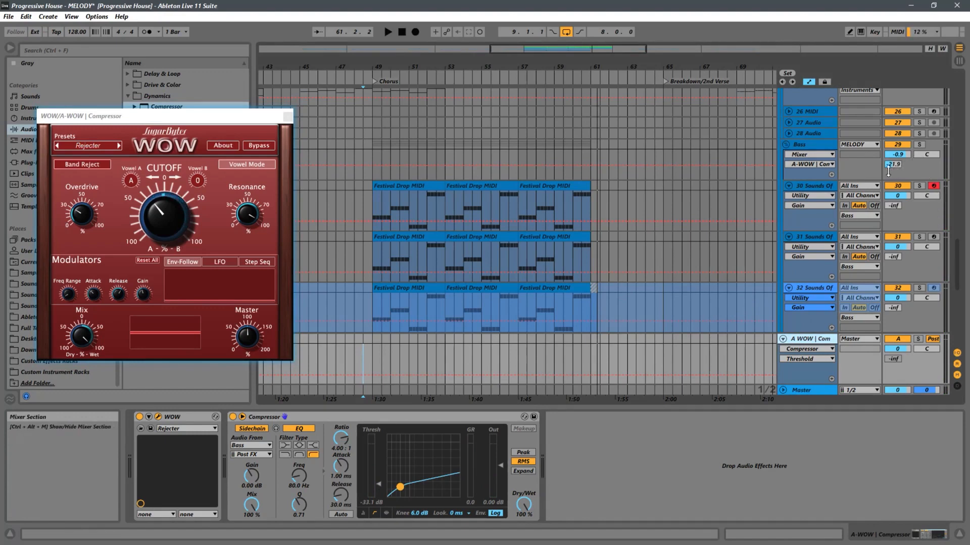
drag(889, 169, 892, 166)
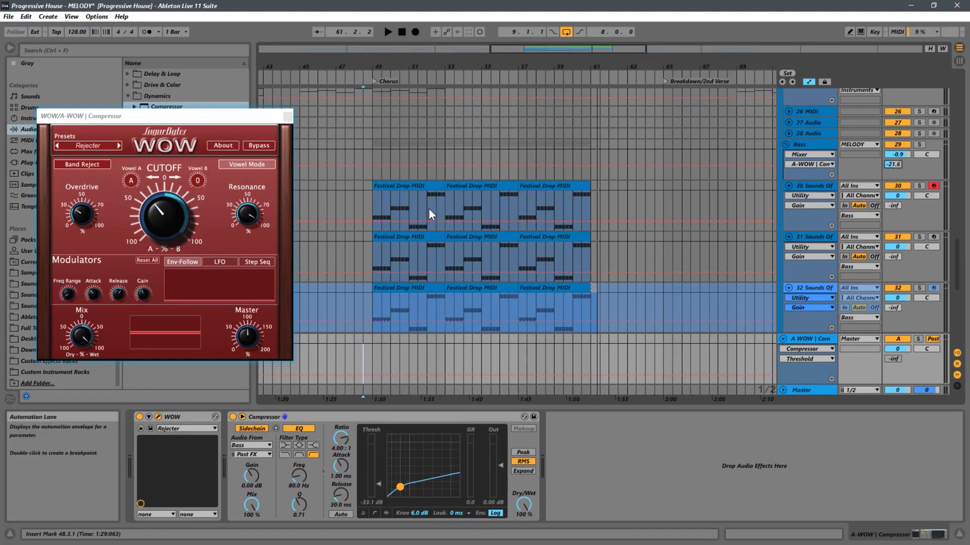
- Play the chorus from the insert marker, comparing the bass with WOW off and on, and stop playback
key(space)
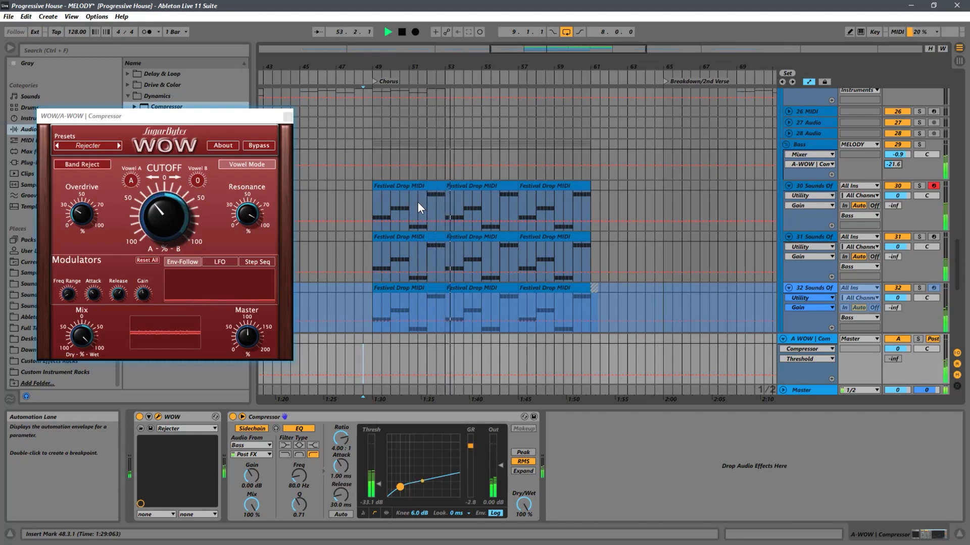
click(140, 417)
click(140, 417)
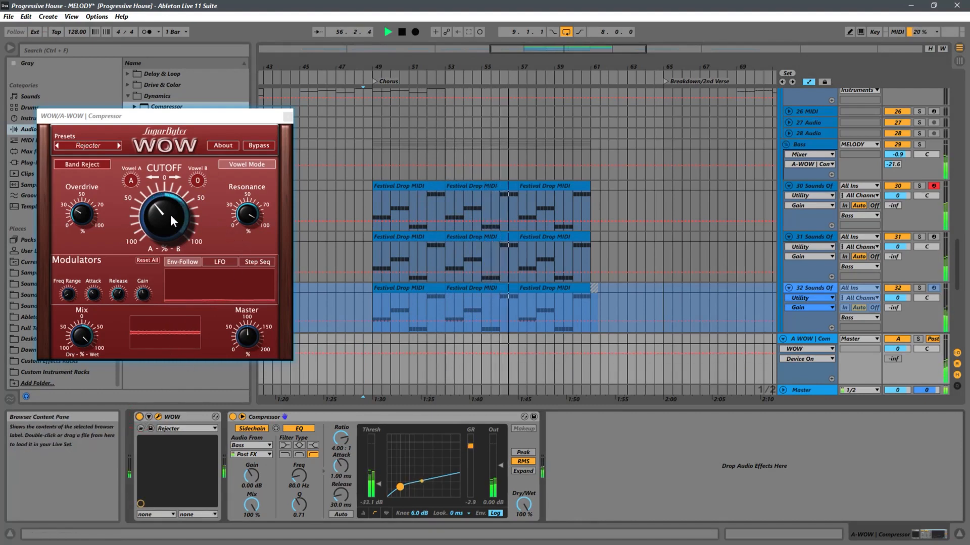
key(space)
key(space)
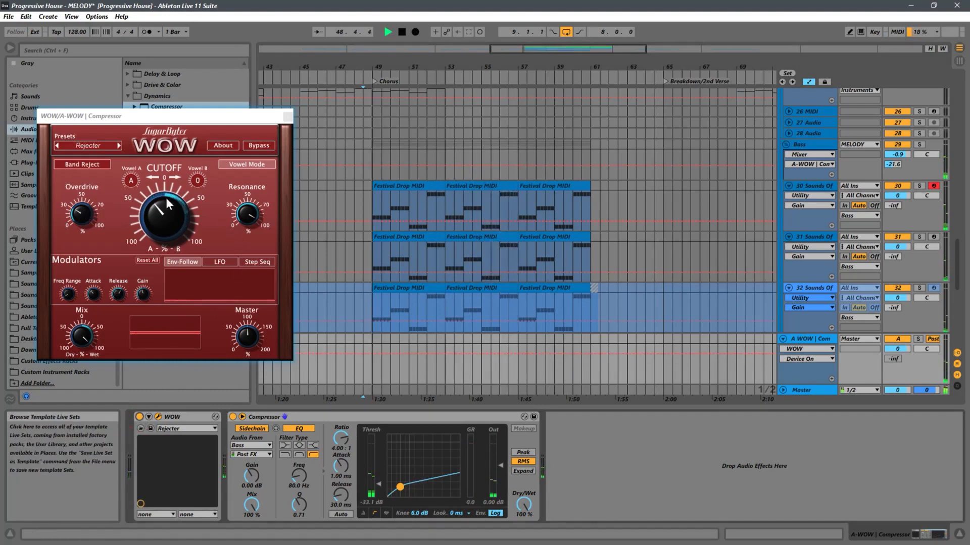
key(space)
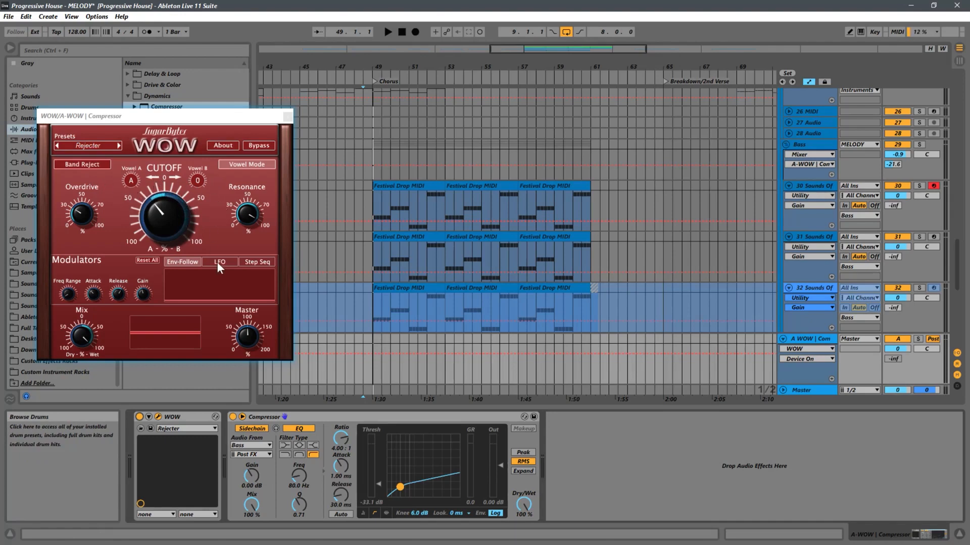
- Bring the LFO amount on WOW's cutoff to about zero in its modulation mixer, and adjust the cutoff by hand during playback
right_click(166, 204)
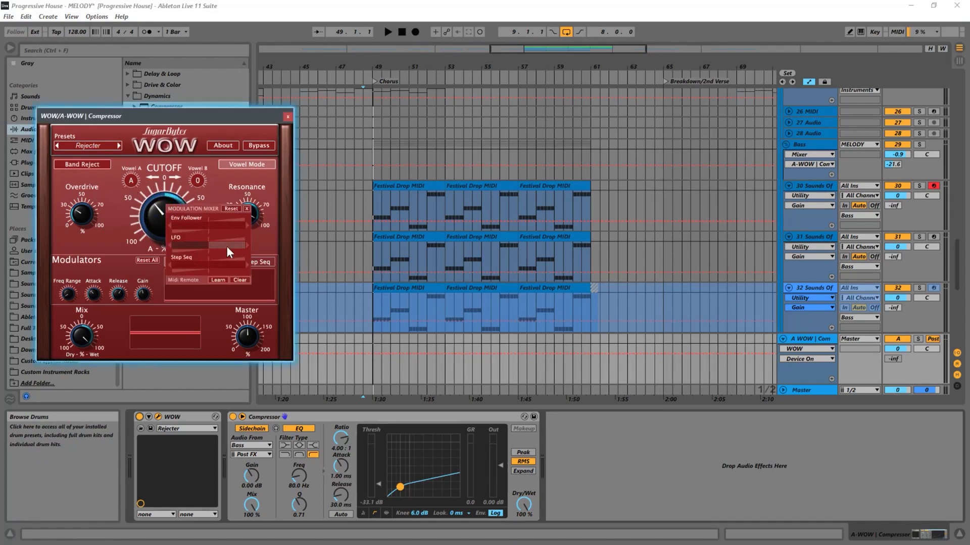
drag(235, 245, 209, 246)
click(113, 225)
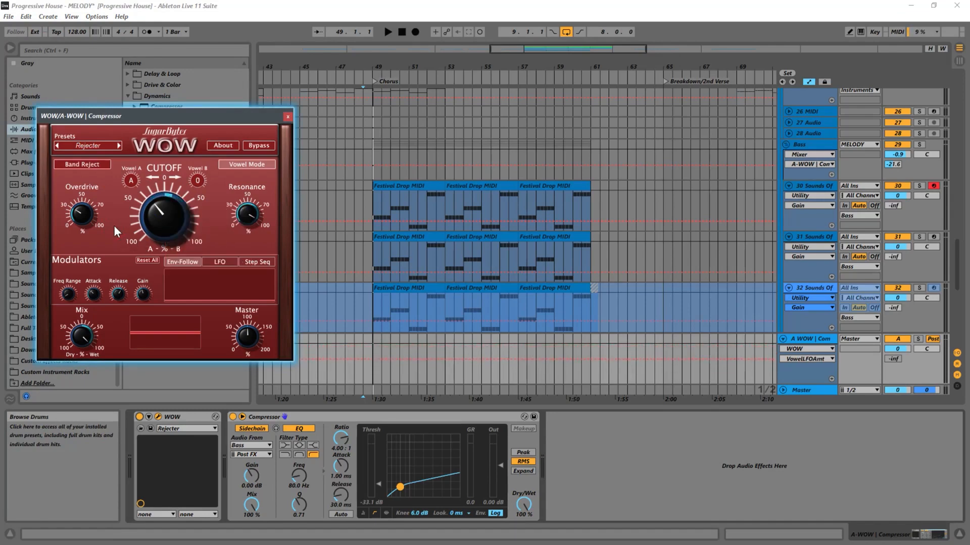
key(space)
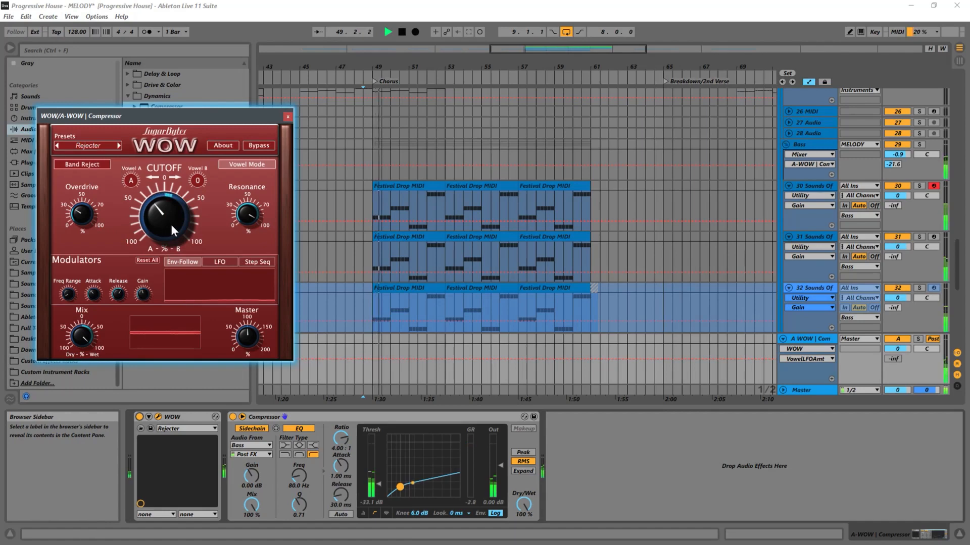
drag(171, 225, 162, 260)
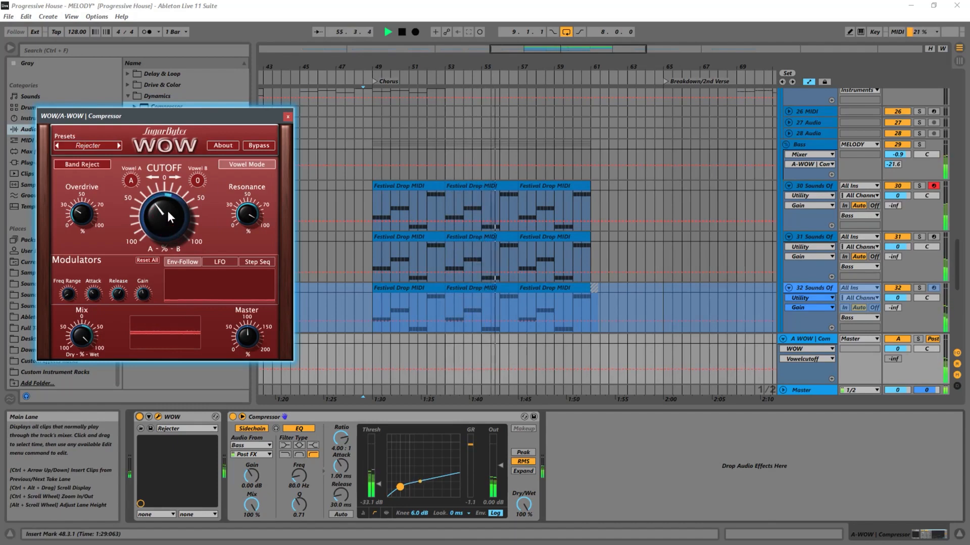
- On the Bass group's EQ Eight, sweep the boosted peak band during playback and set it to 979 Hz with 6.32 dB gain
click(814, 142)
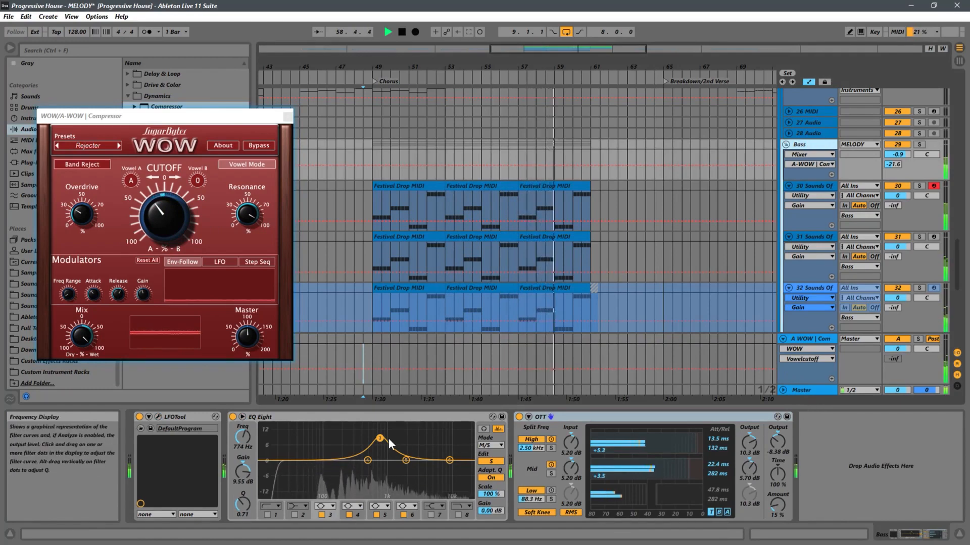
drag(381, 440, 387, 453)
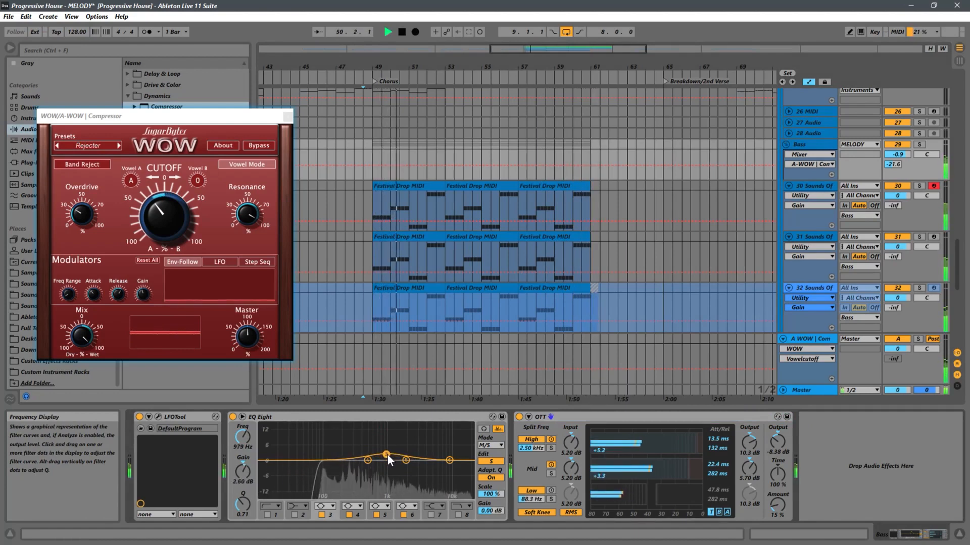
drag(387, 453, 401, 435)
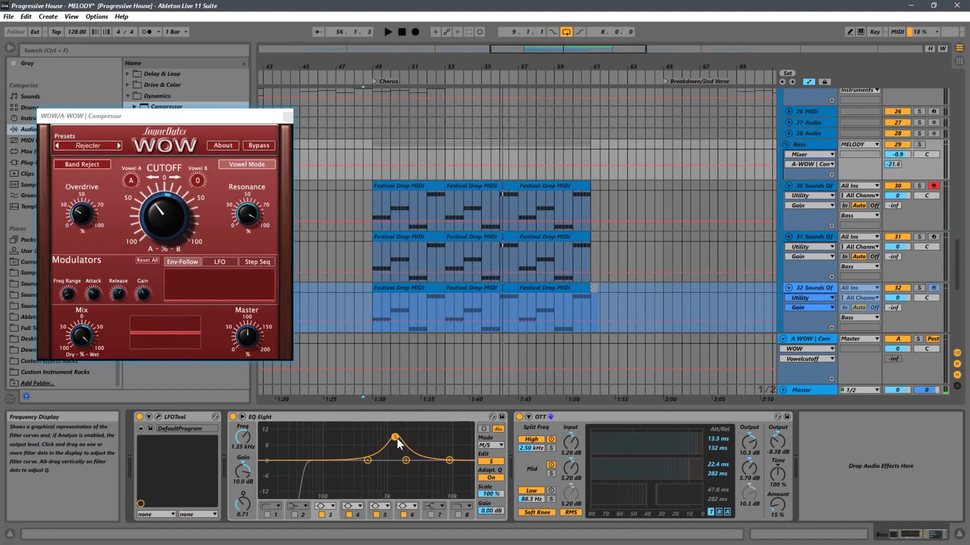
mouse_move(395, 436)
mouse_down()
mouse_move(396, 455)
mouse_move(397, 434)
mouse_up()
key(space)
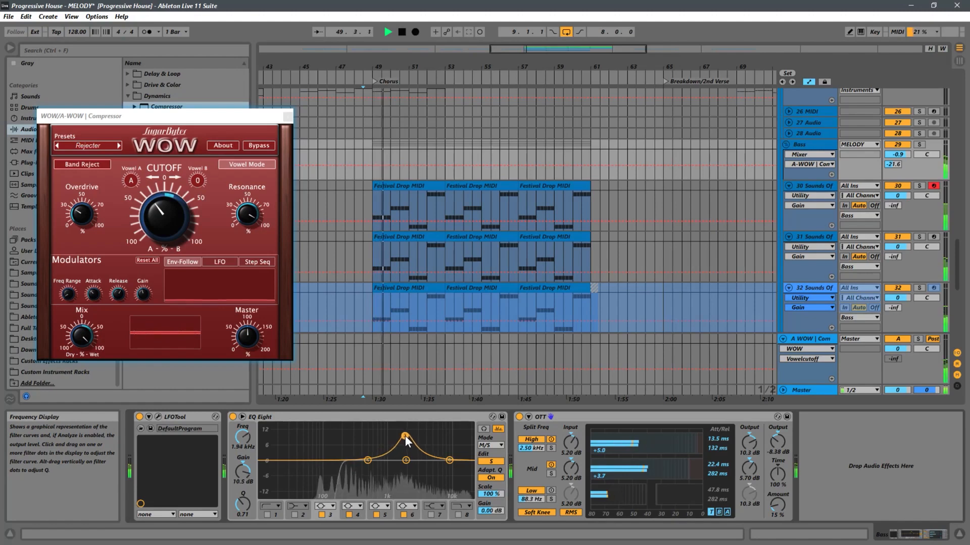
mouse_move(397, 434)
mouse_down()
mouse_move(434, 438)
mouse_move(386, 445)
mouse_up()
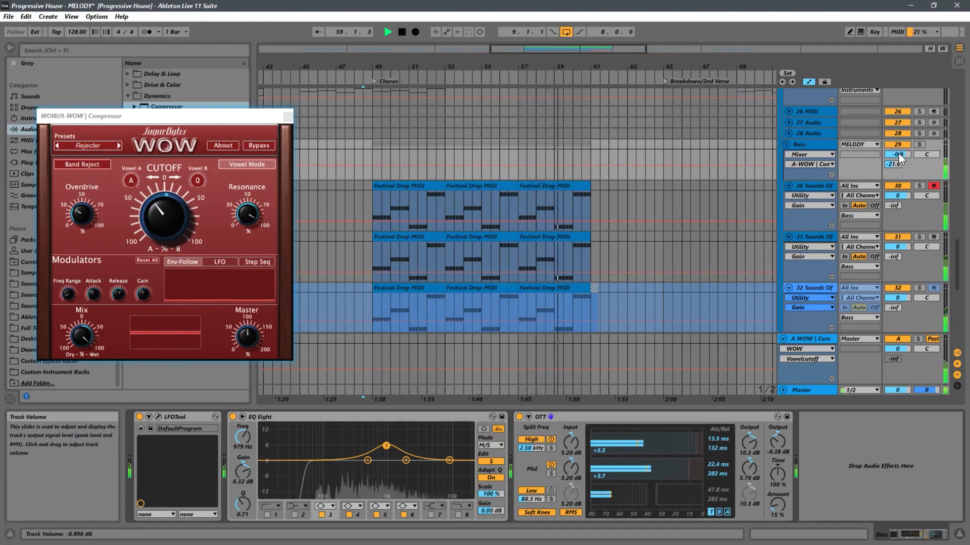
- Set the Bass group's volume to -5.4 dB during playback and close the WOW plug-in window
drag(899, 154, 868, 169)
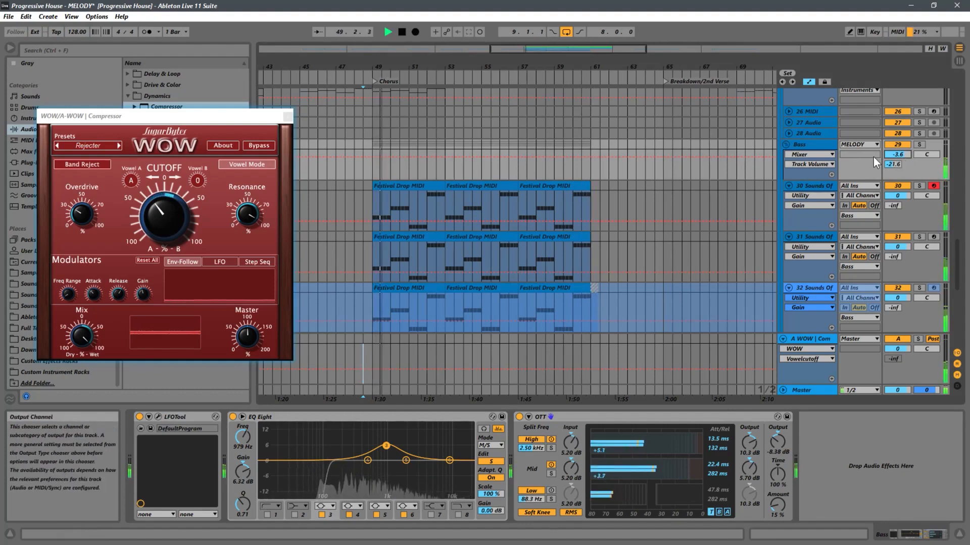
mouse_move(893, 156)
mouse_down()
mouse_move(900, 148)
mouse_move(883, 164)
mouse_up()
key(space)
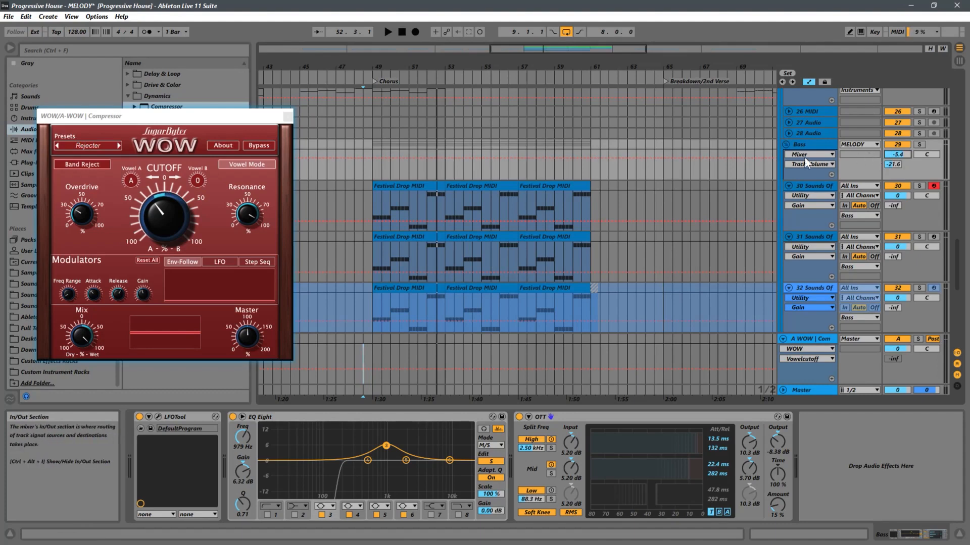
click(286, 117)
scroll(849, 164, down, 2)
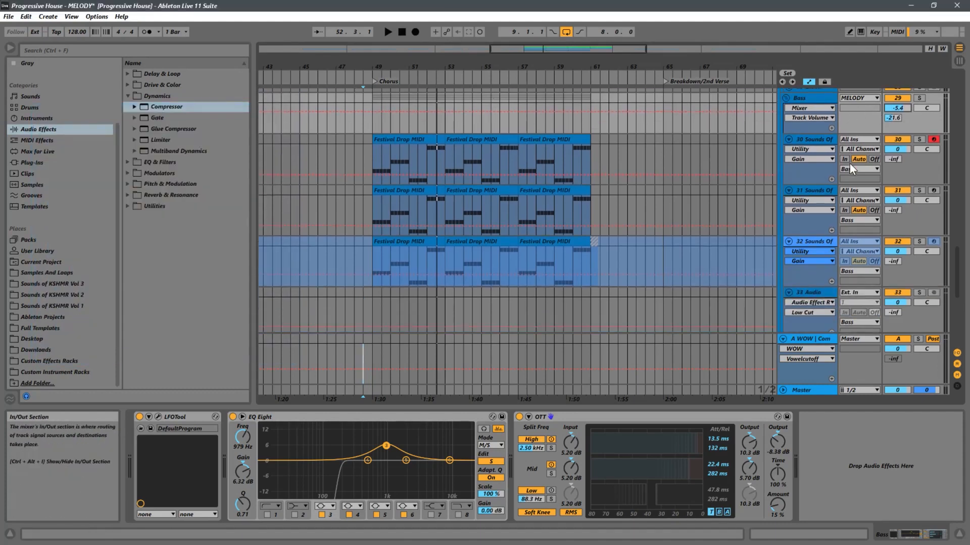
scroll(850, 164, up, 1)
key(space)
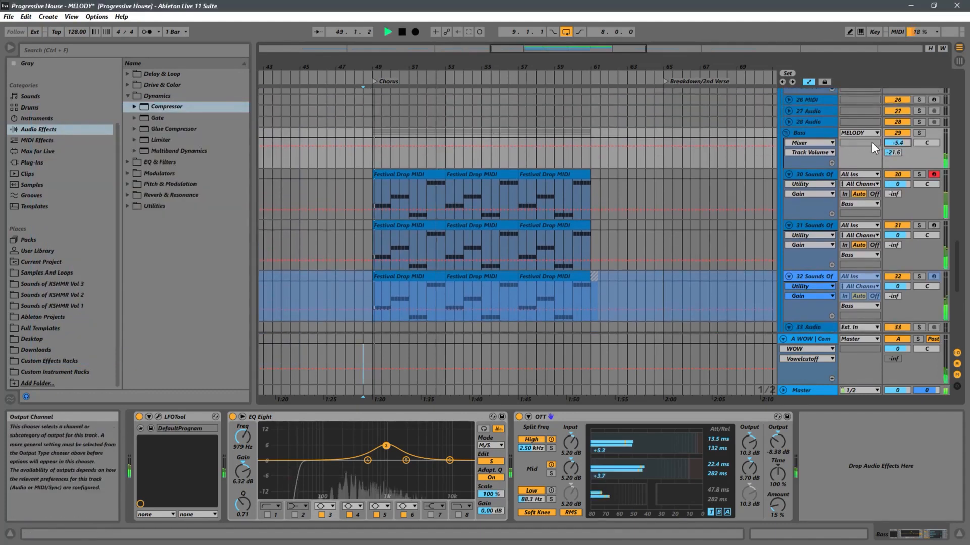
key(space)
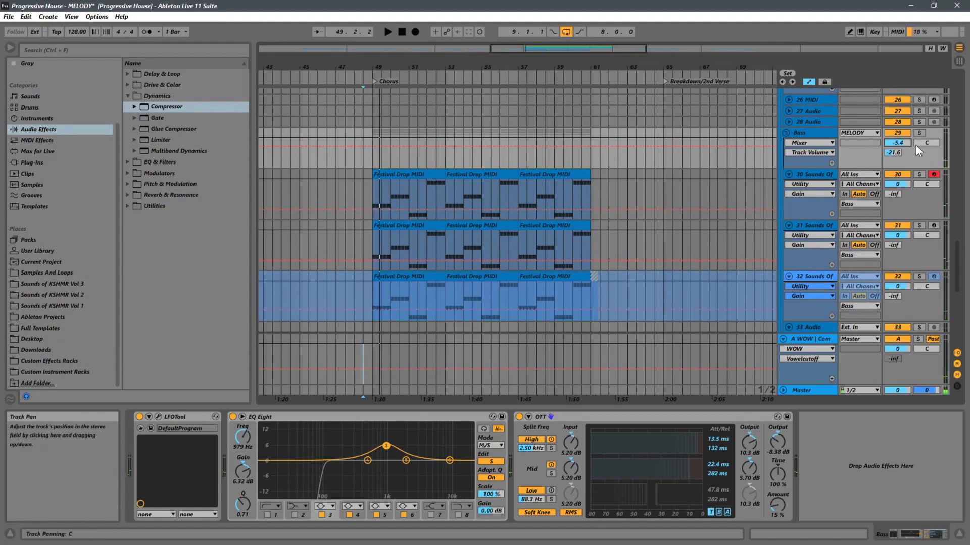
- Play the chorus while looking over the Bass and Sub group tracks, and stop playback
scroll(456, 159, down, 6)
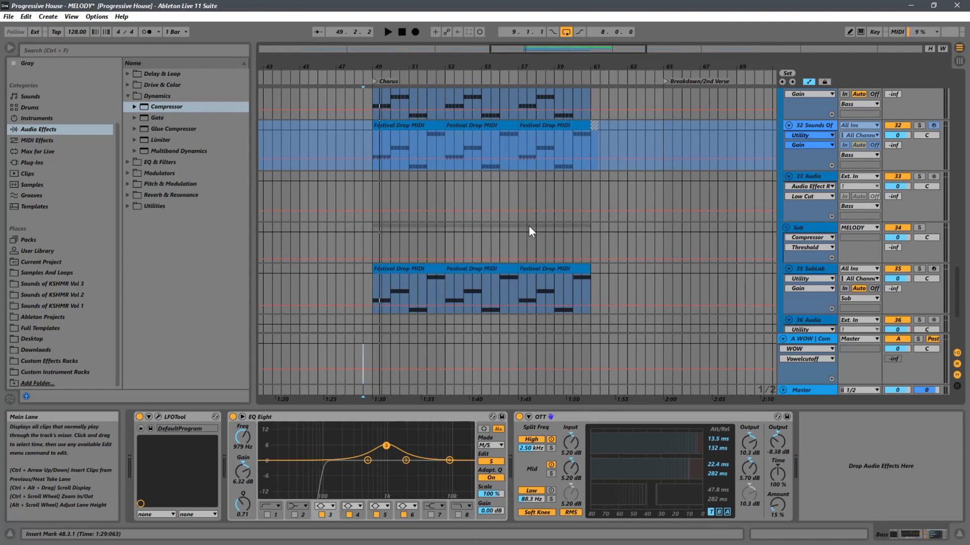
scroll(556, 224, up, 5)
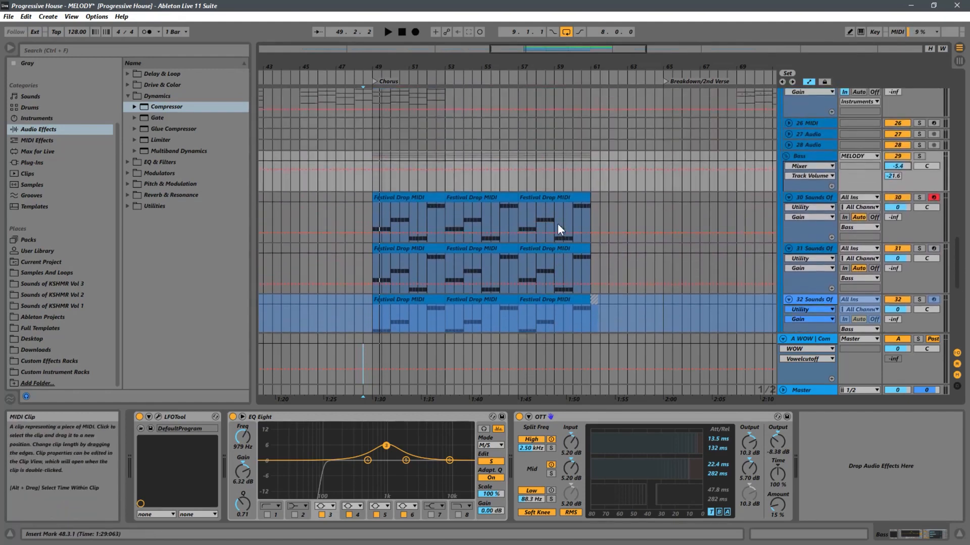
scroll(557, 225, up, 3)
key(space)
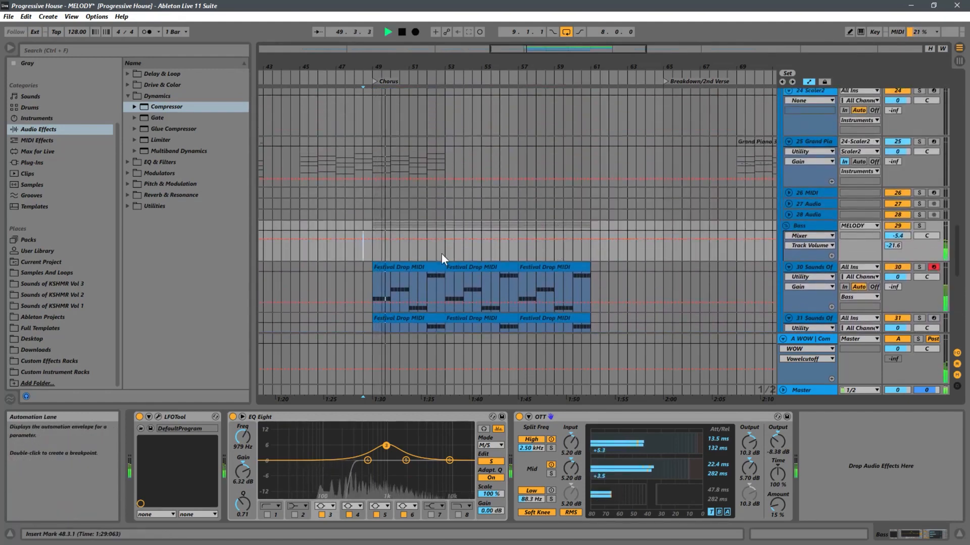
scroll(599, 264, down, 5)
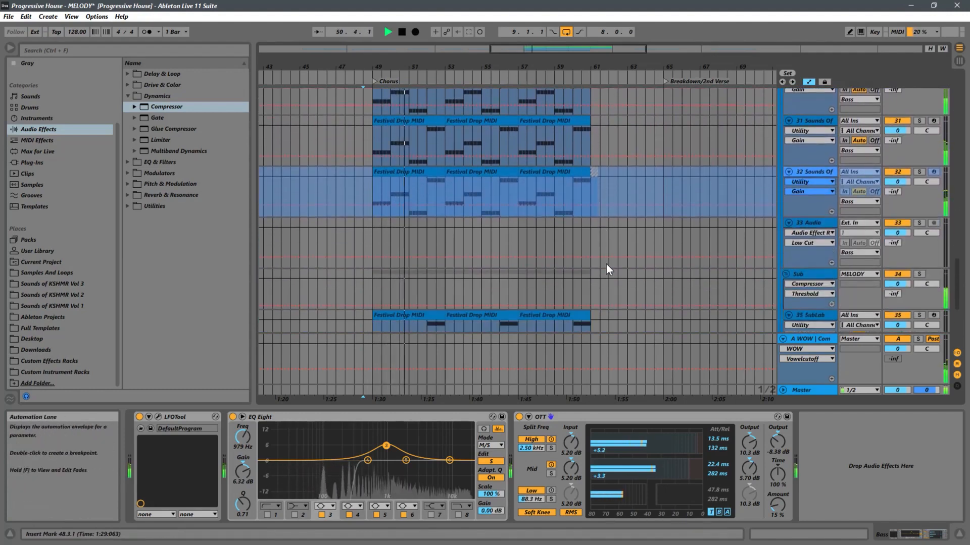
scroll(605, 263, down, 3)
scroll(602, 261, up, 6)
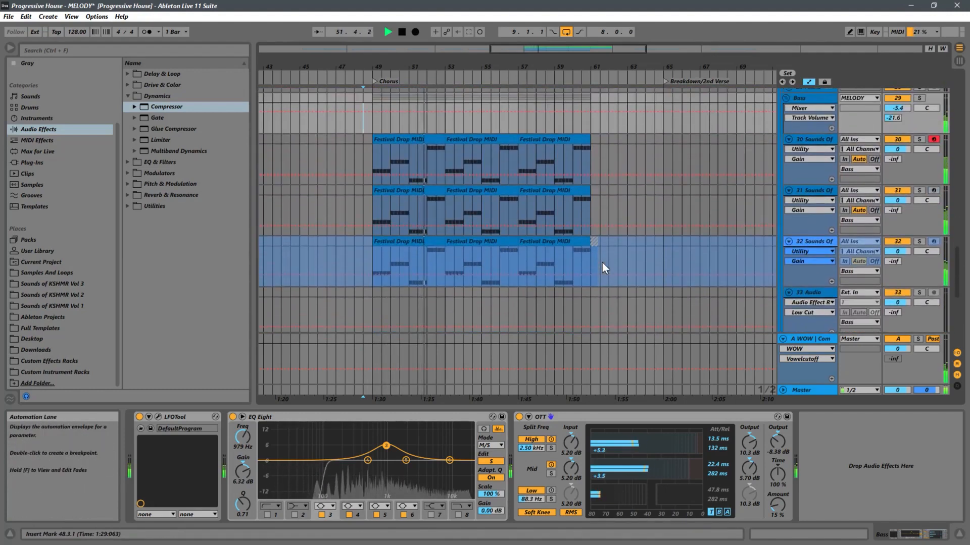
scroll(604, 268, up, 3)
scroll(605, 261, down, 4)
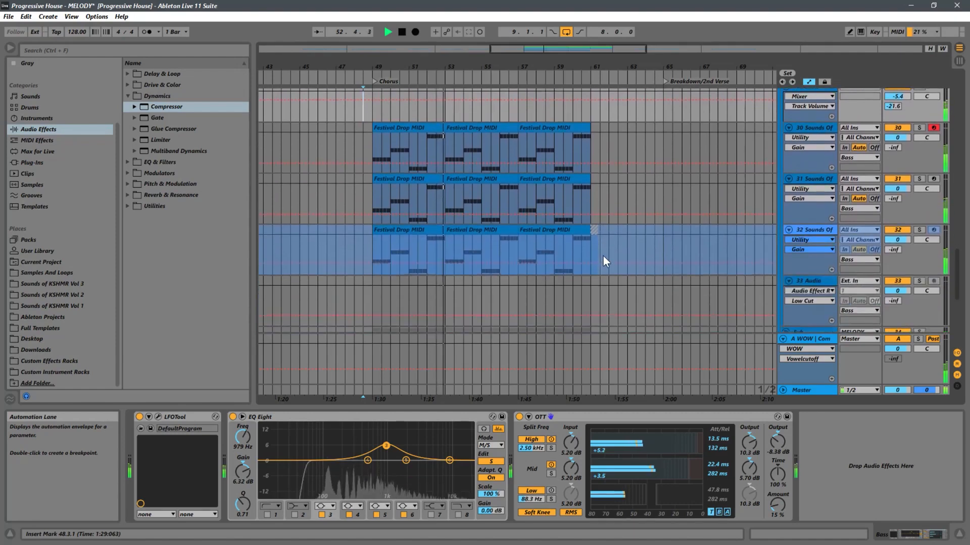
scroll(605, 261, down, 2)
drag(394, 60, 465, 112)
scroll(707, 207, up, 3)
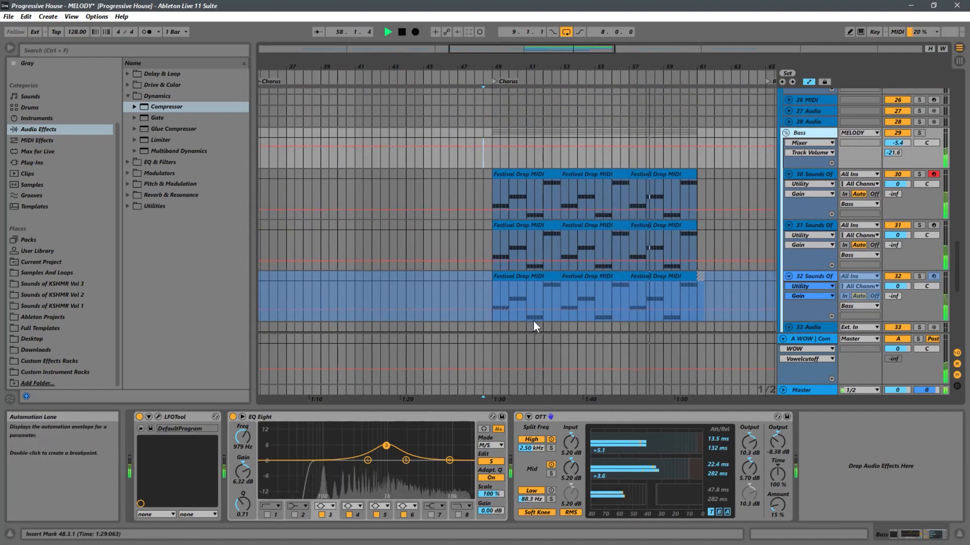
key(space)
scroll(689, 236, down, 3)
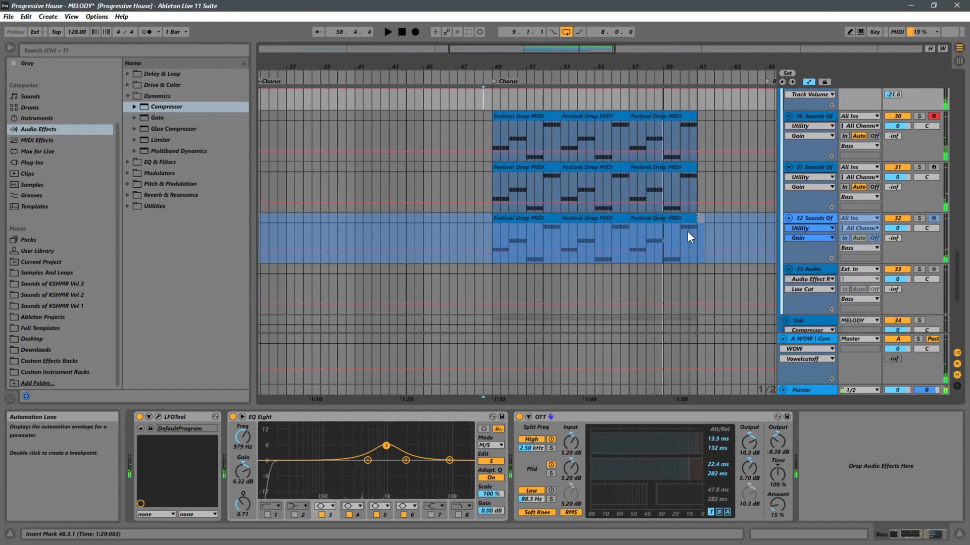
- Copy the first Festival Drop MIDI clip on the SubLab track from bar 49 to bar 33
scroll(687, 231, down, 9)
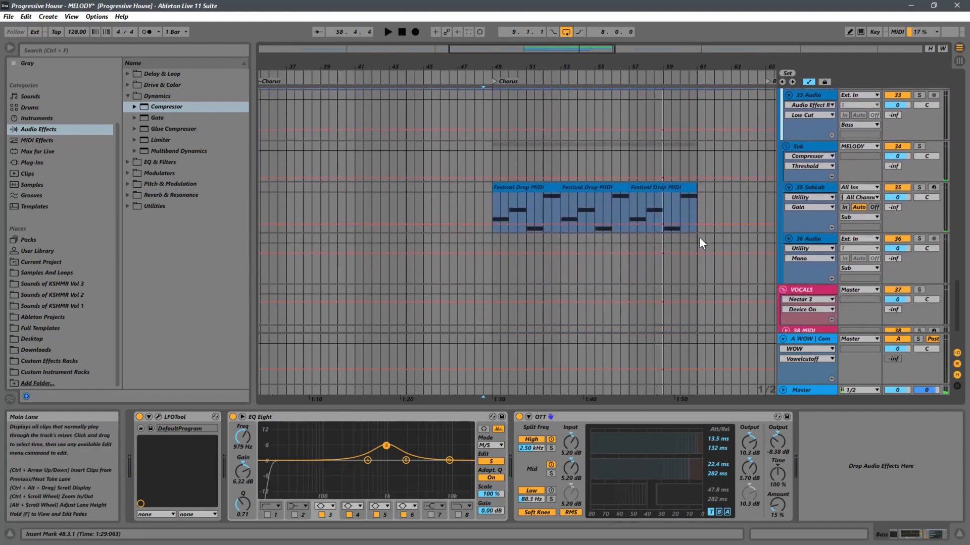
scroll(701, 238, down, 2)
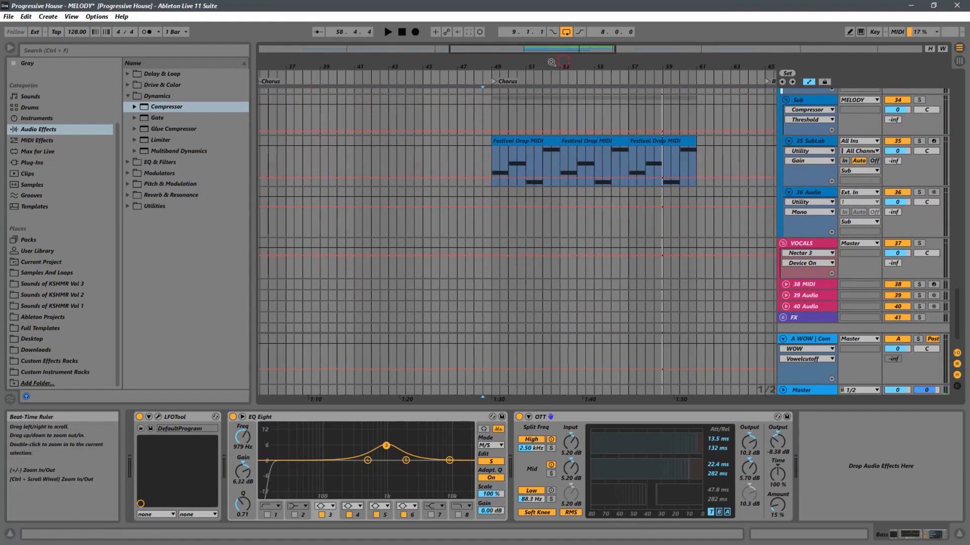
drag(560, 62, 466, 44)
scroll(502, 240, up, 6)
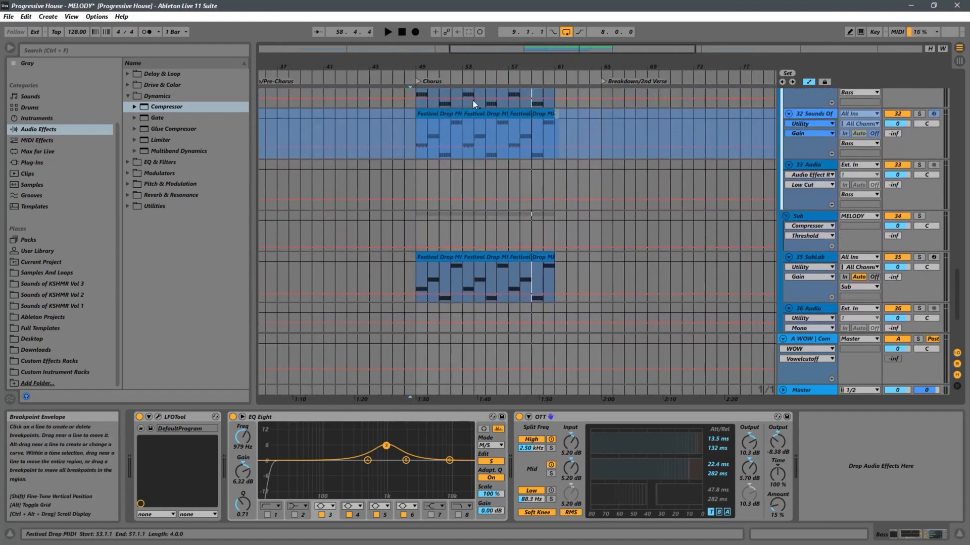
drag(390, 62, 500, 64)
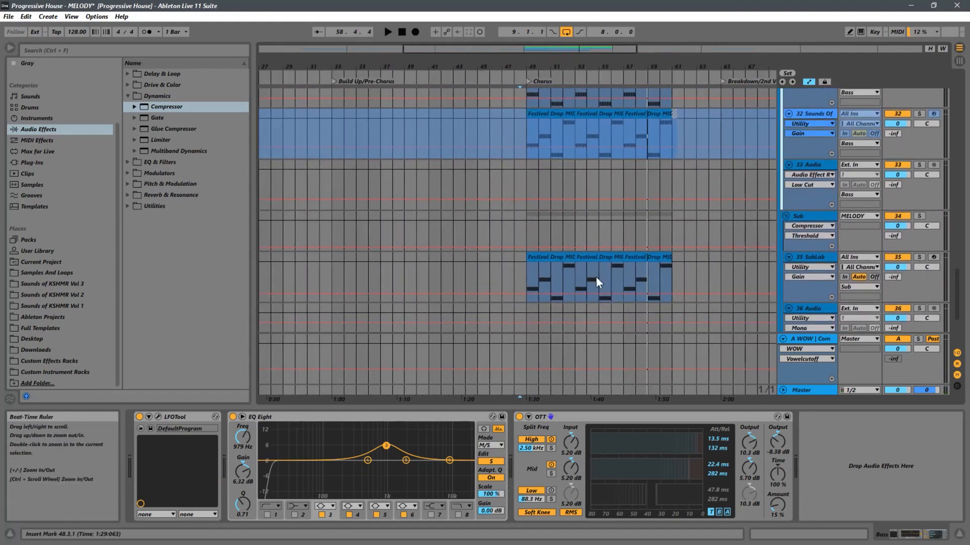
click(544, 263)
drag(550, 259, 351, 253)
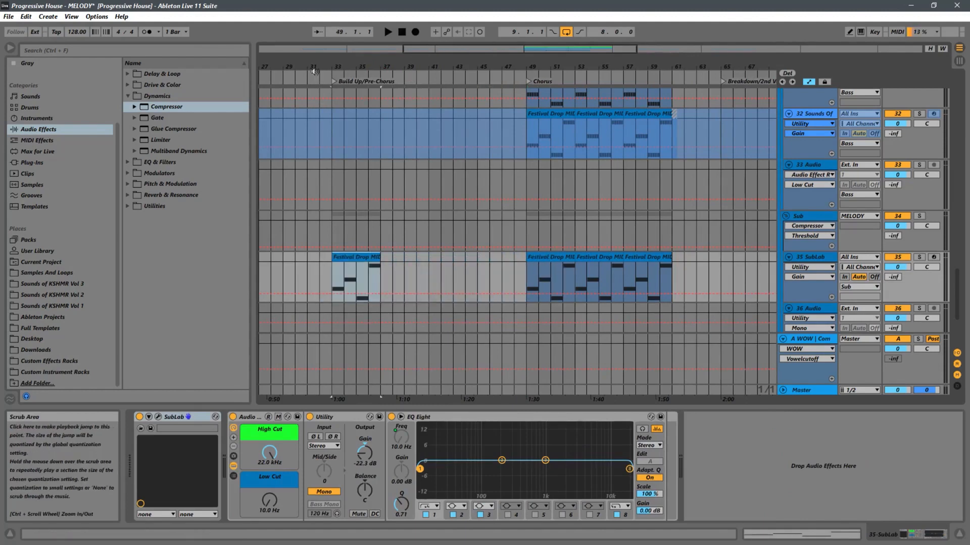
- Place the insert marker at 9.1.1 on the Scaler2 track and play its chord clip
drag(314, 66, 510, 48)
scroll(314, 237, up, 3)
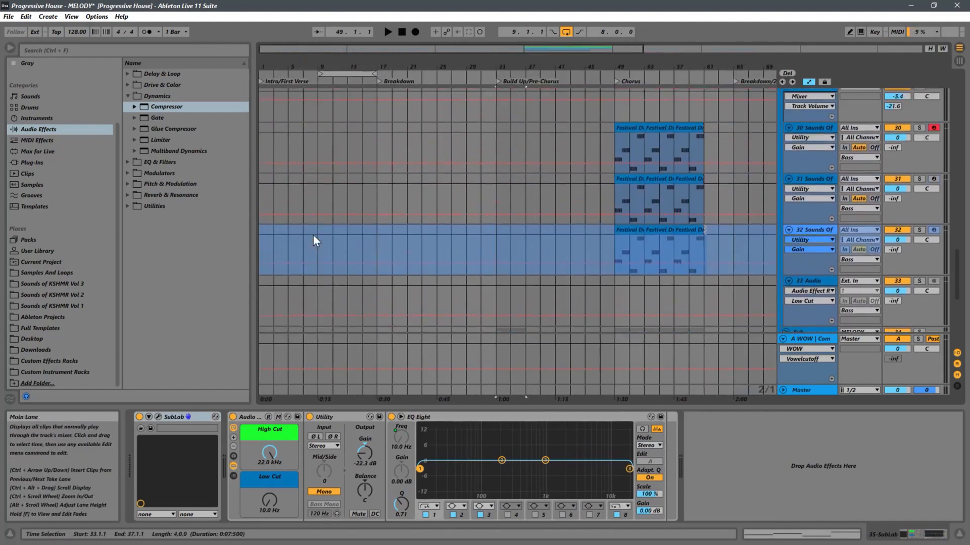
scroll(313, 234, up, 6)
click(317, 202)
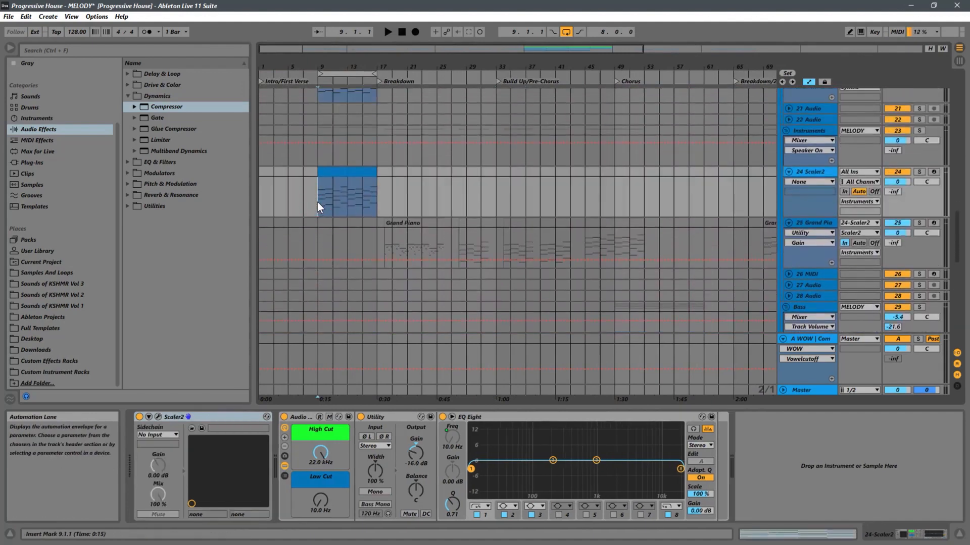
key(space)
- Copy SubLab's bar-33 clip to bar 9 and duplicate it to bar 13 so it spans the first-verse chords
scroll(359, 202, down, 2)
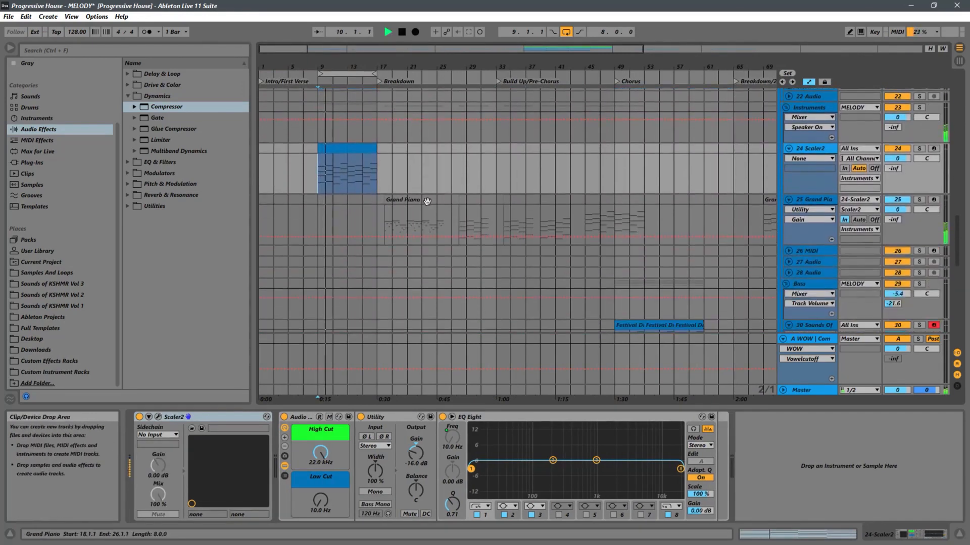
scroll(427, 201, down, 10)
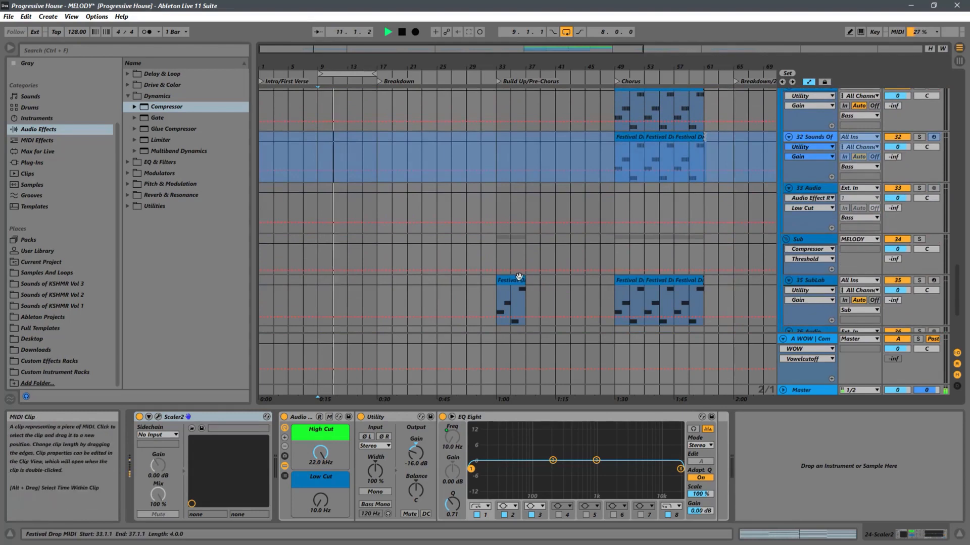
key(space)
drag(512, 280, 331, 282)
key(space)
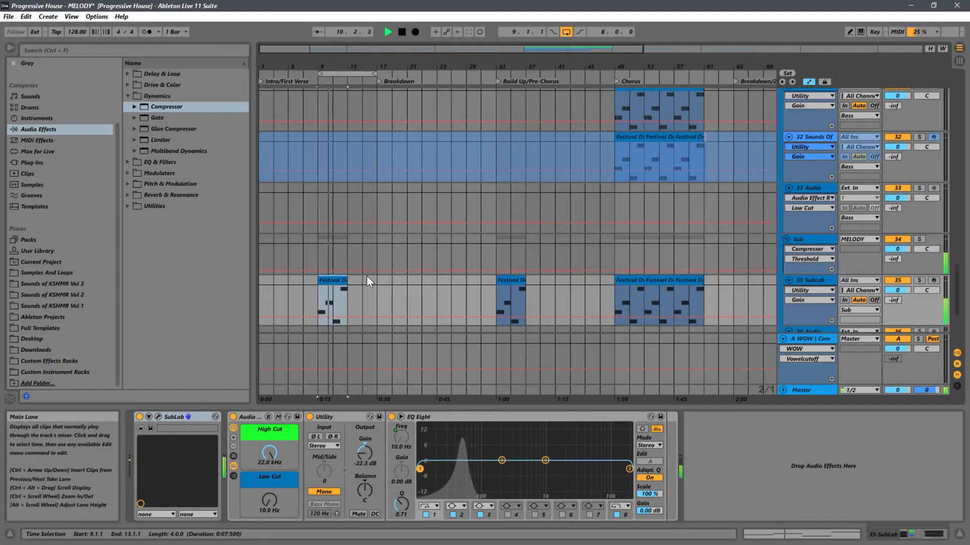
key(ctrl+d)
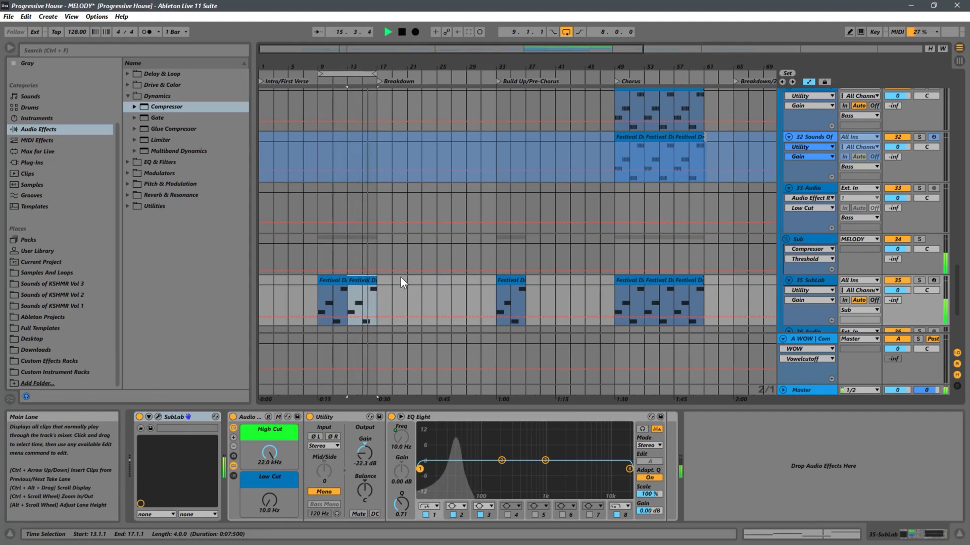
- Play the SubLab pattern with the verse chords from 9.1.1, and stop playback
click(320, 294)
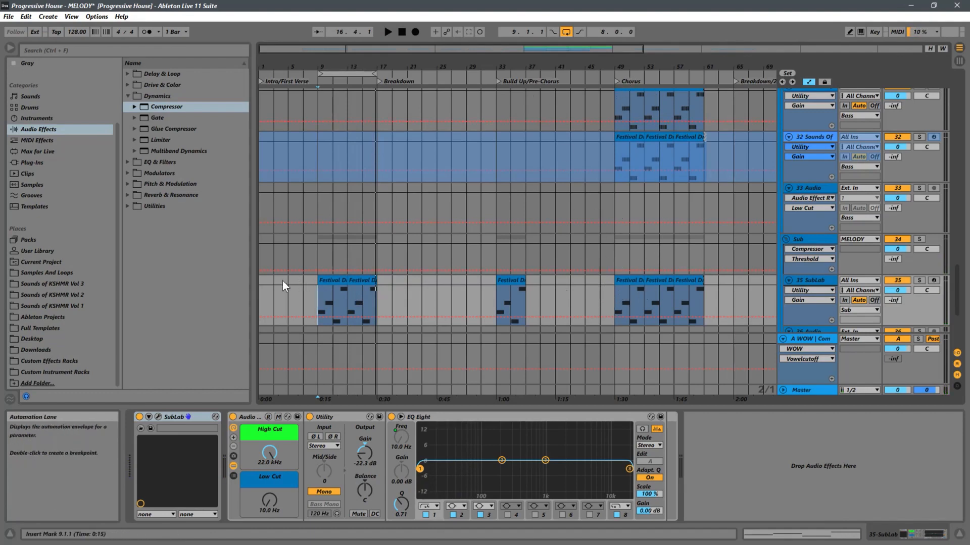
key(space)
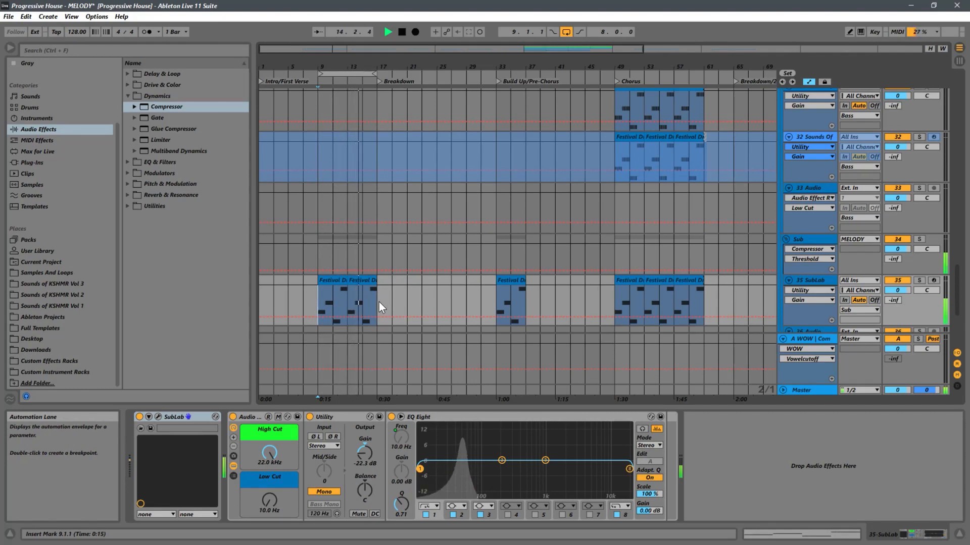
key(space)
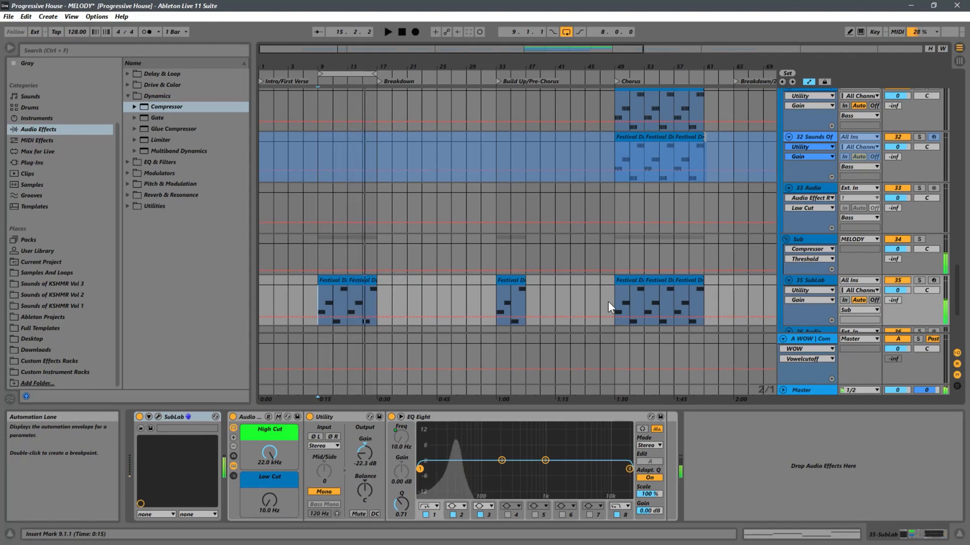
- Place the insert marker at 49.1.1 on the SubLab track and play the chorus for comparison with the verse
click(613, 301)
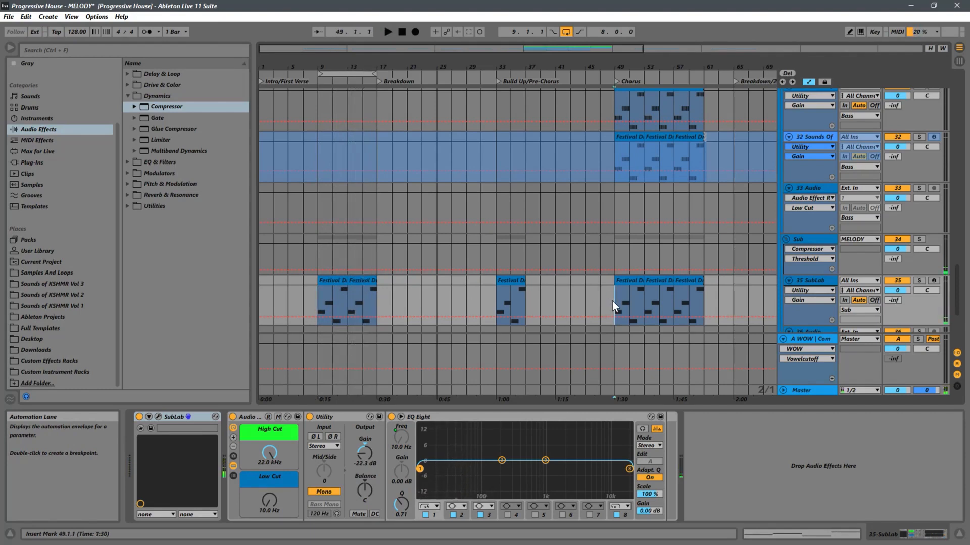
key(space)
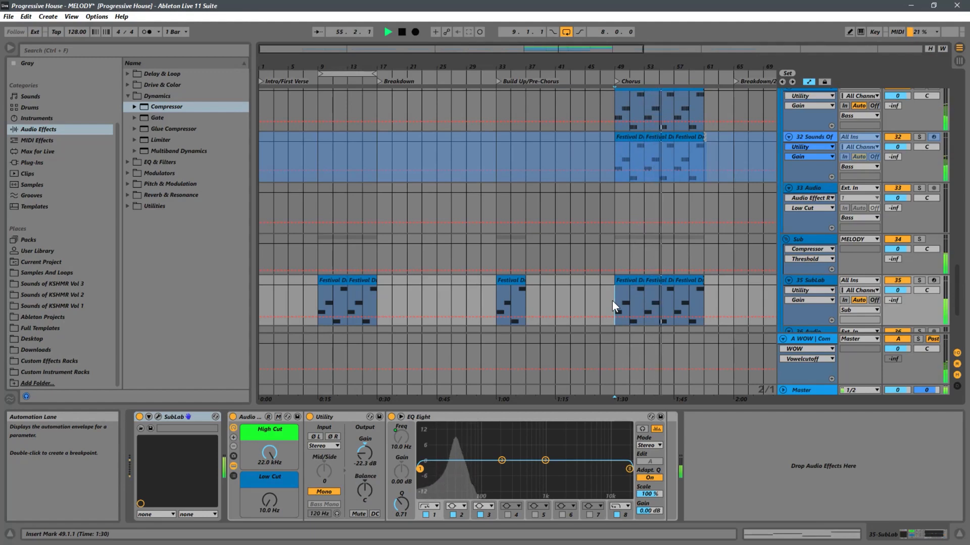
key(space)
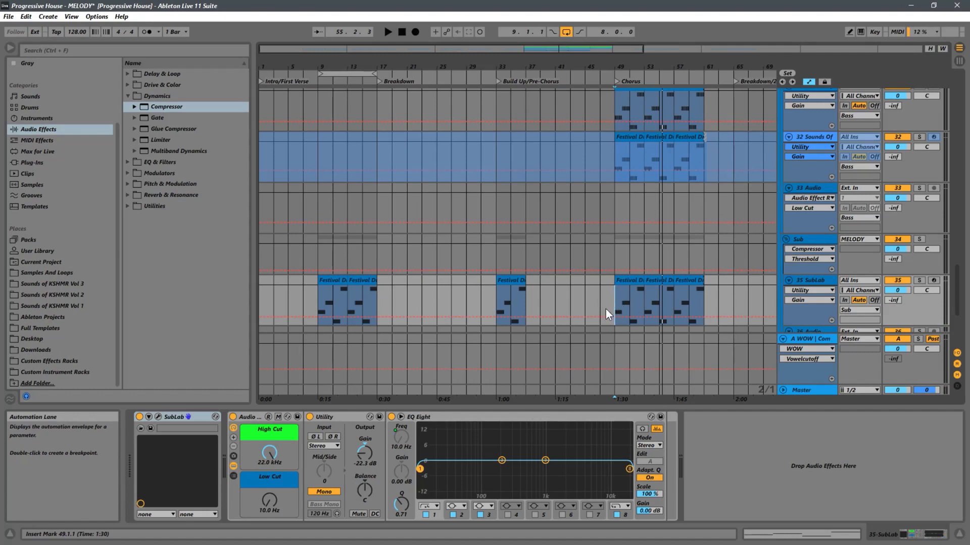
scroll(605, 308, up, 2)
scroll(605, 308, down, 3)
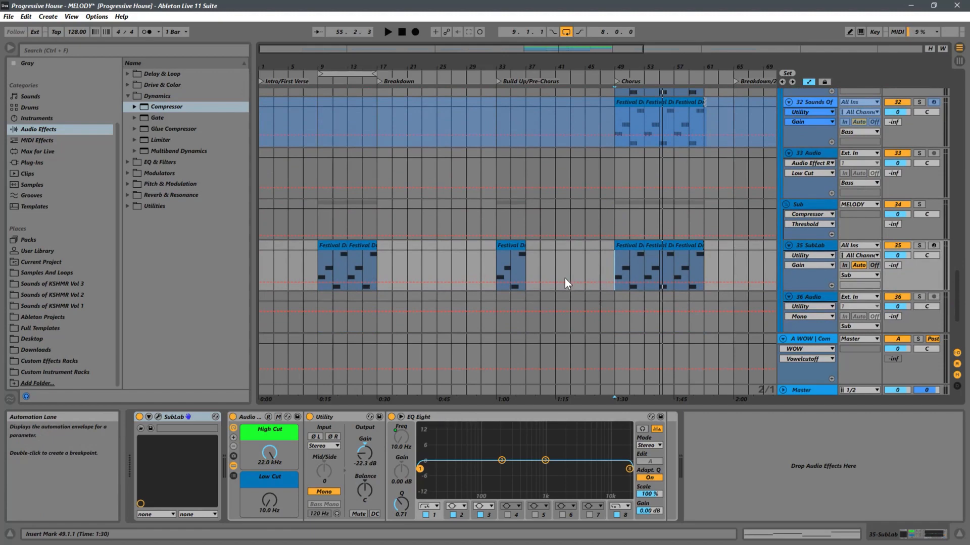
key(space)
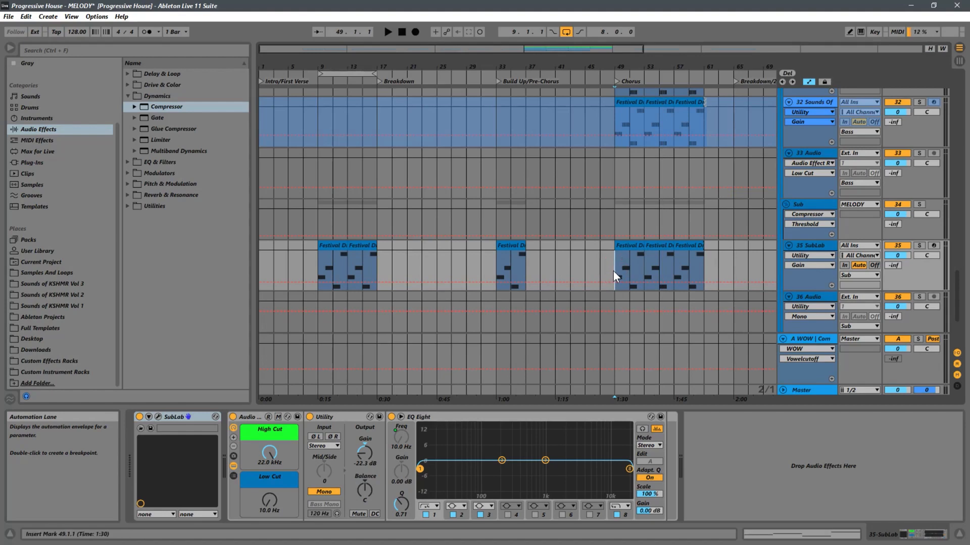